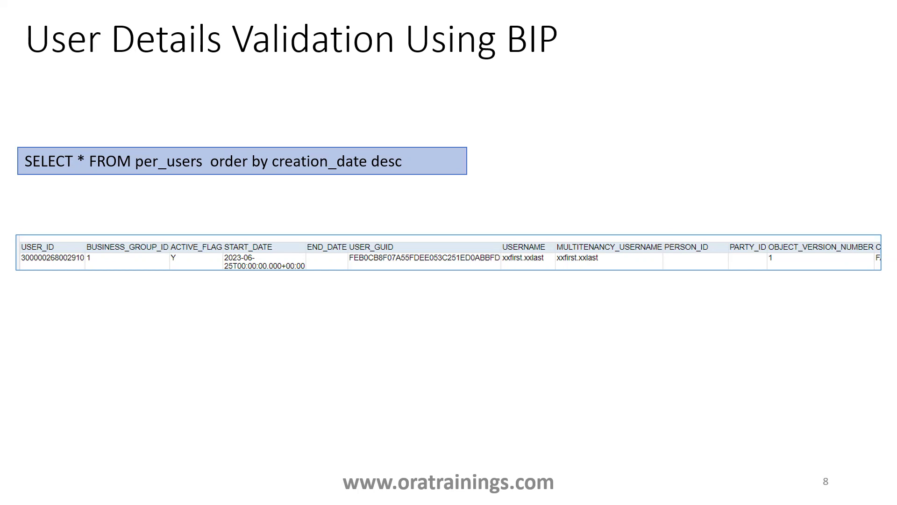
Advance the slideshow from slide 8 to slide 9, Employee Creation.
key("Right")
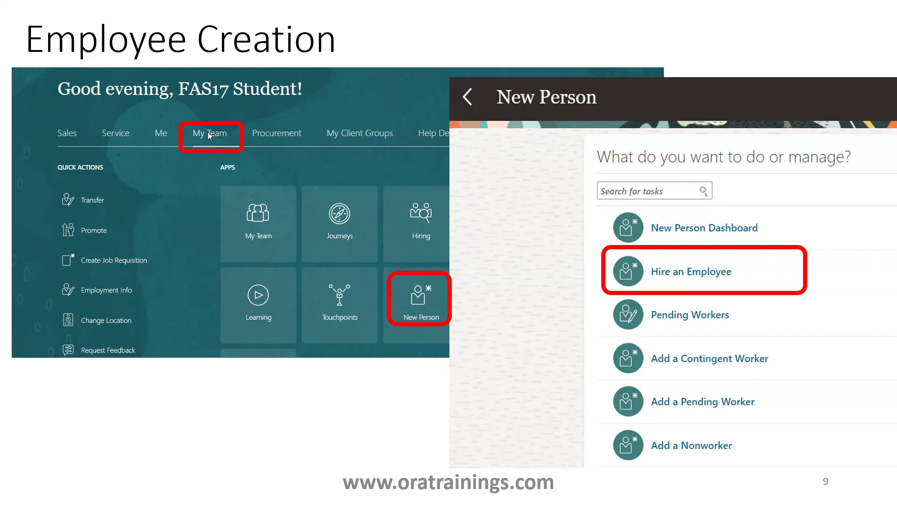
Advance to slide 15, Employee Details Validation, and exit the show to Normal view.
left_click(773, 271)
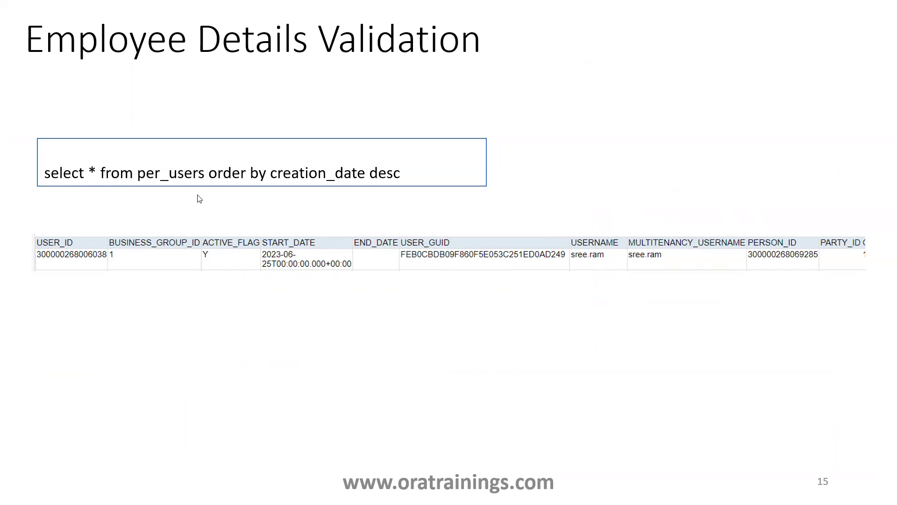
left_click(492, 215)
left_click(491, 214)
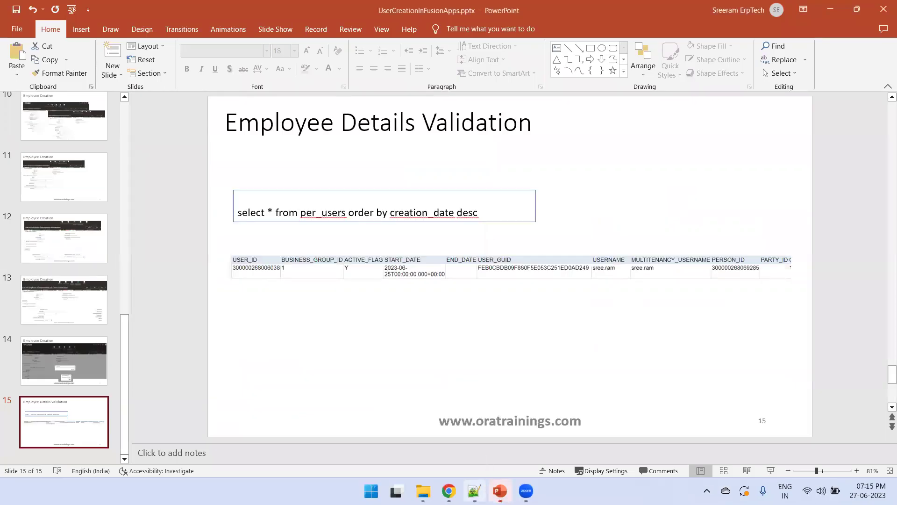
Bring the Fusion window up full-screen and start Add User Account from the Security Console's Users page.
mouse_move(448, 490)
left_click(399, 436)
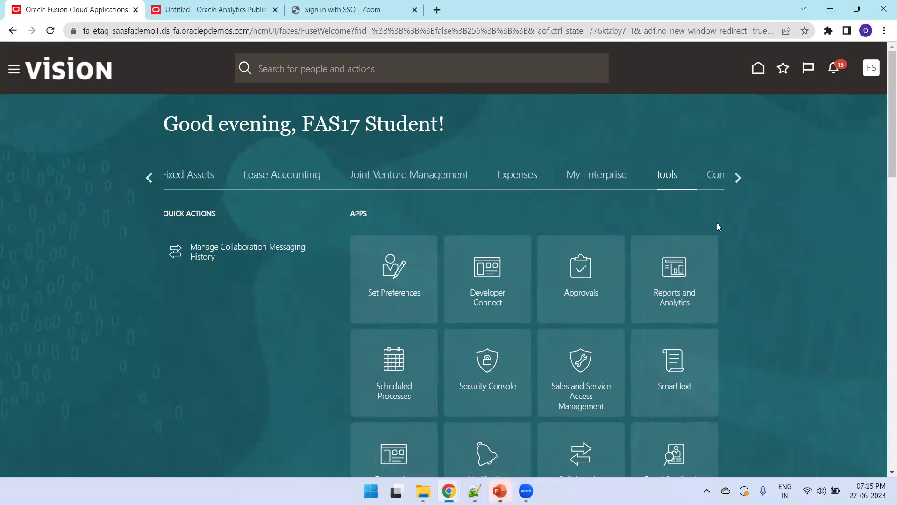
key("F11")
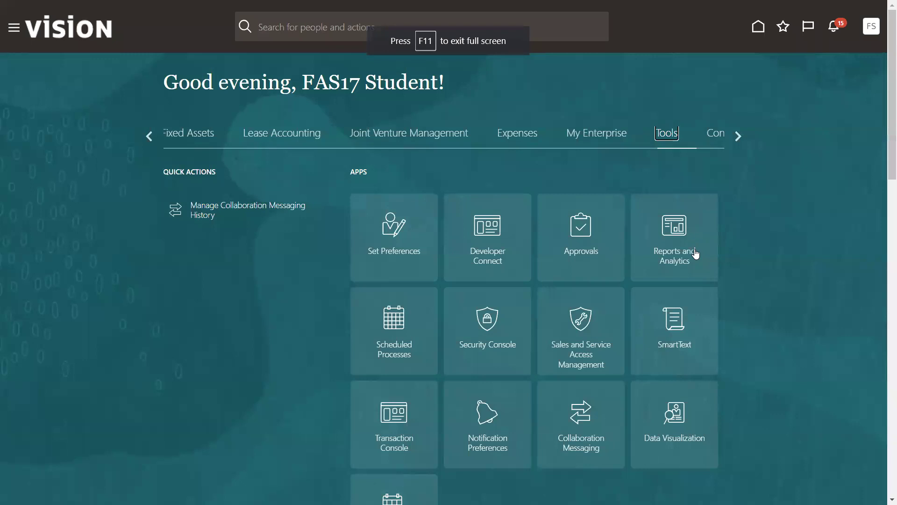
left_click(508, 339)
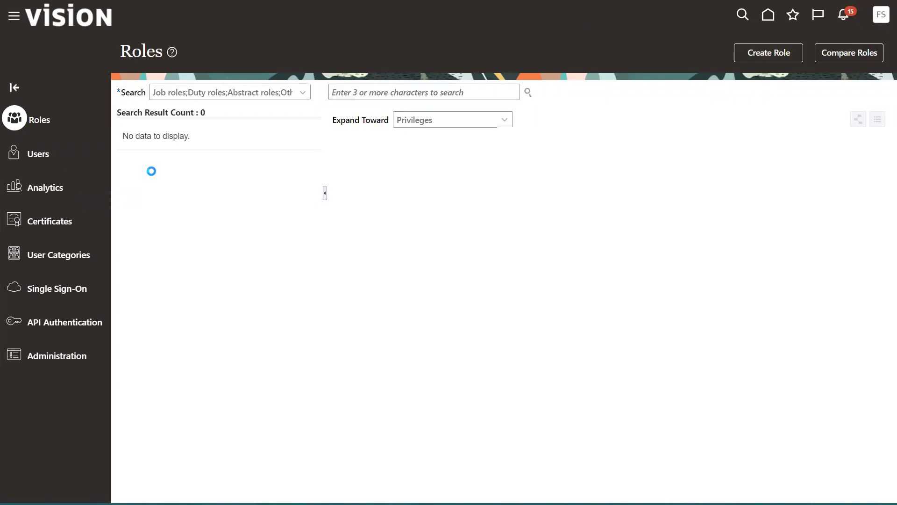
left_click(40, 154)
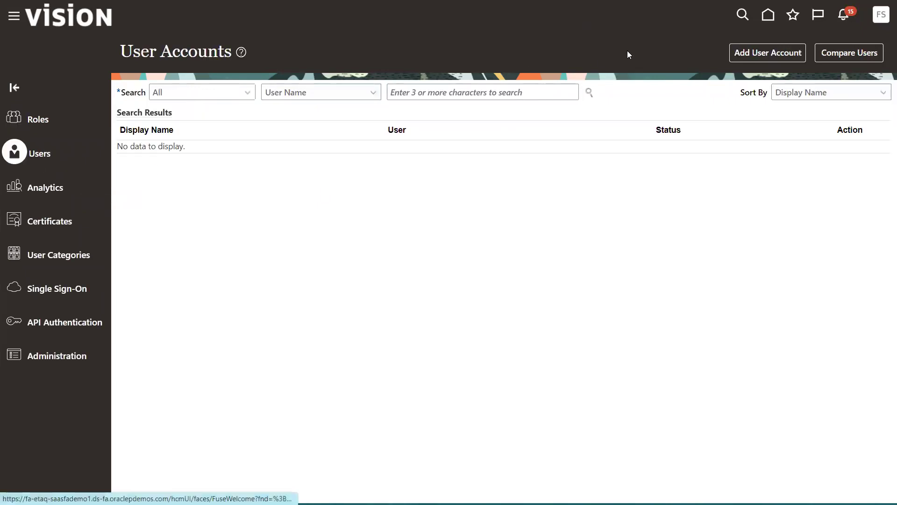
left_click(791, 55)
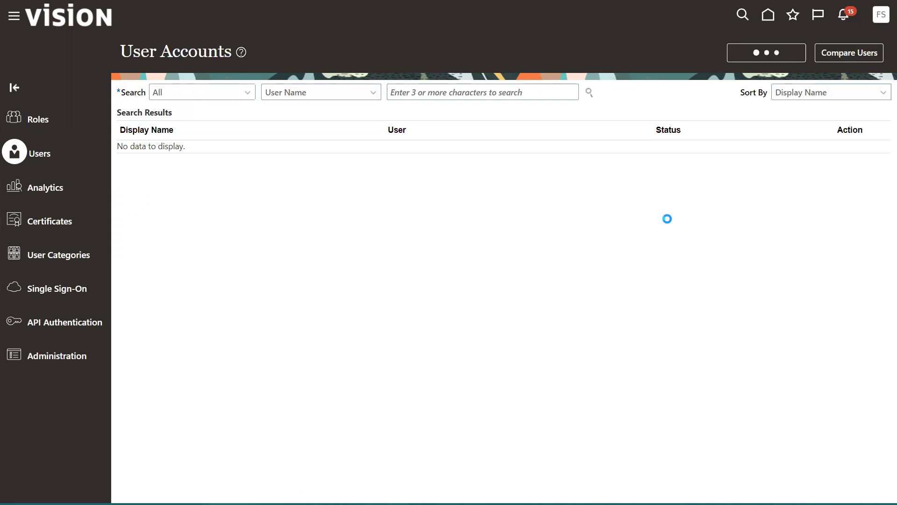
Enter the new user's first name, last name, e-mail and password twice, then attempt to save.
left_click(626, 144)
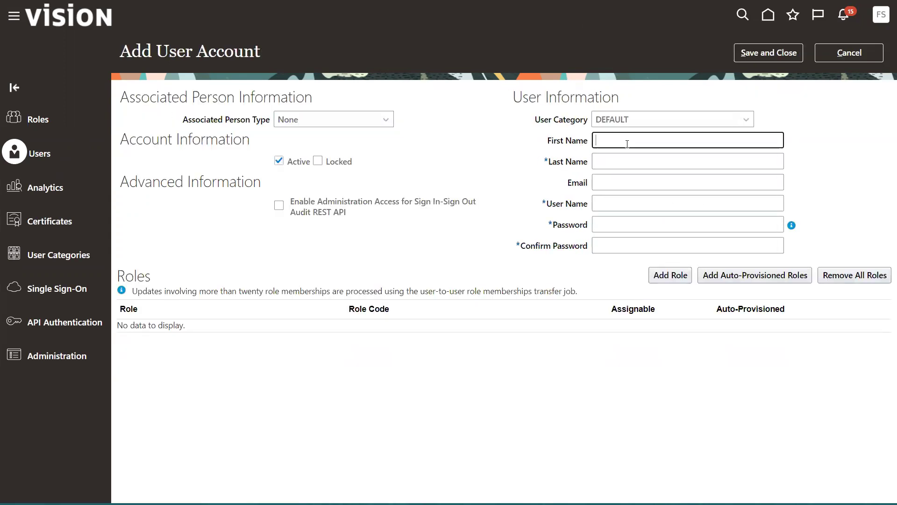
type("xxfusion")
key("Tab")
type("erp")
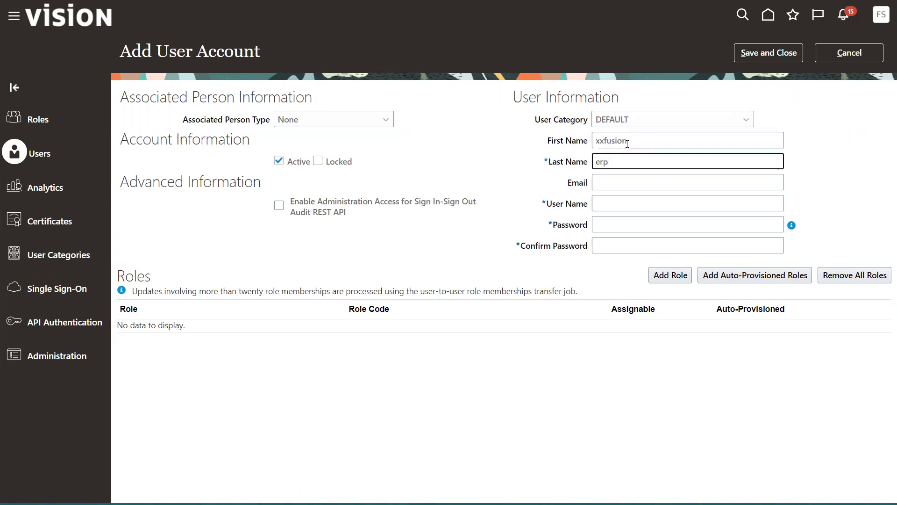
key("Tab")
type("xxfusion")
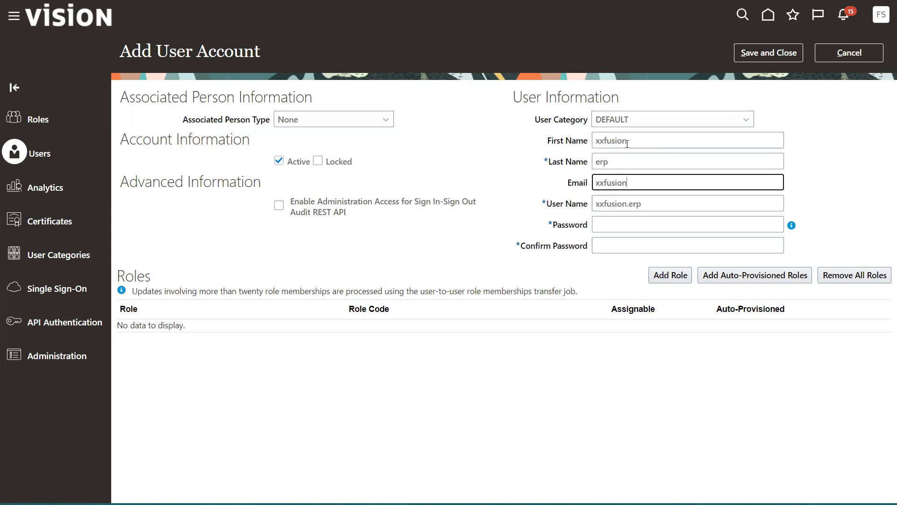
type(".erp@test.com")
key("Tab")
key("Tab")
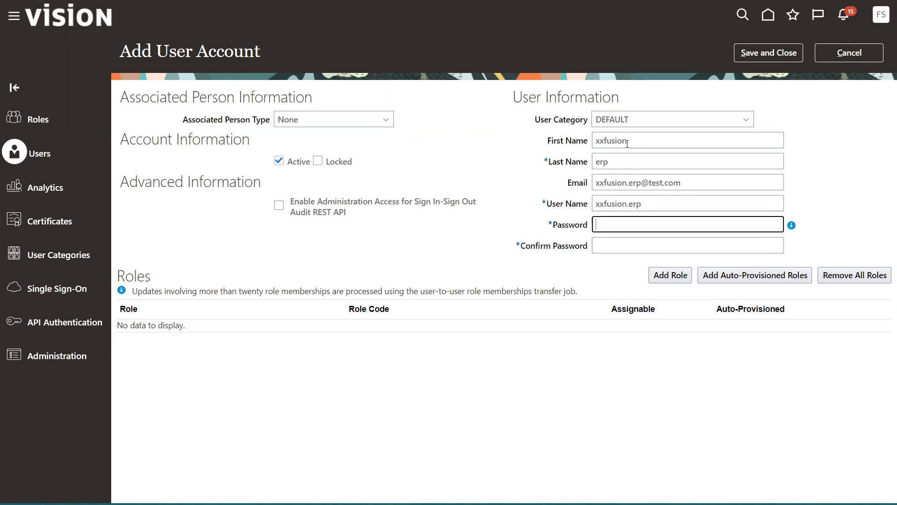
key("Tab")
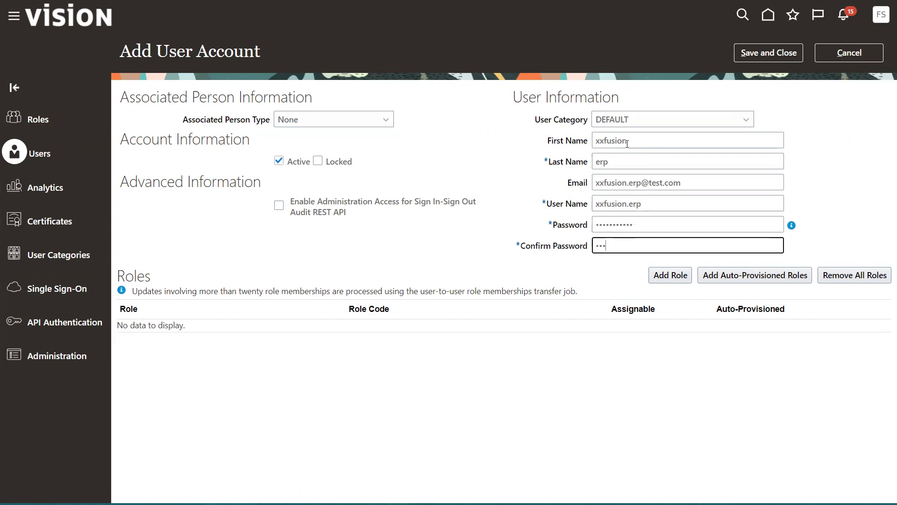
left_click(772, 52)
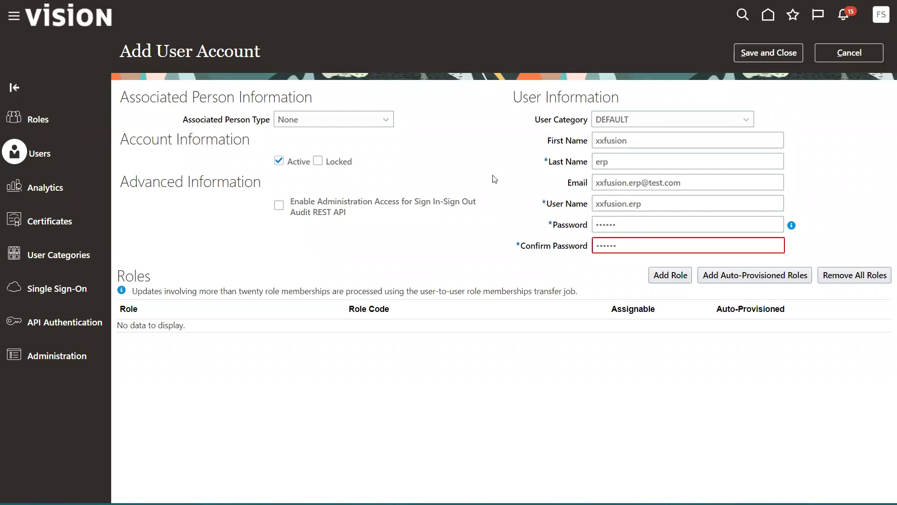
Retype a new password in both password fields and save the user account.
double_click(665, 220)
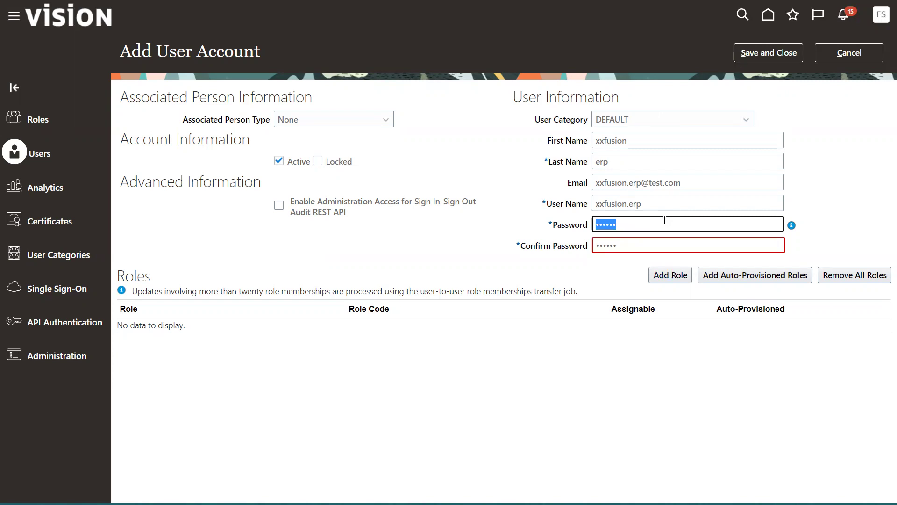
key("Tab")
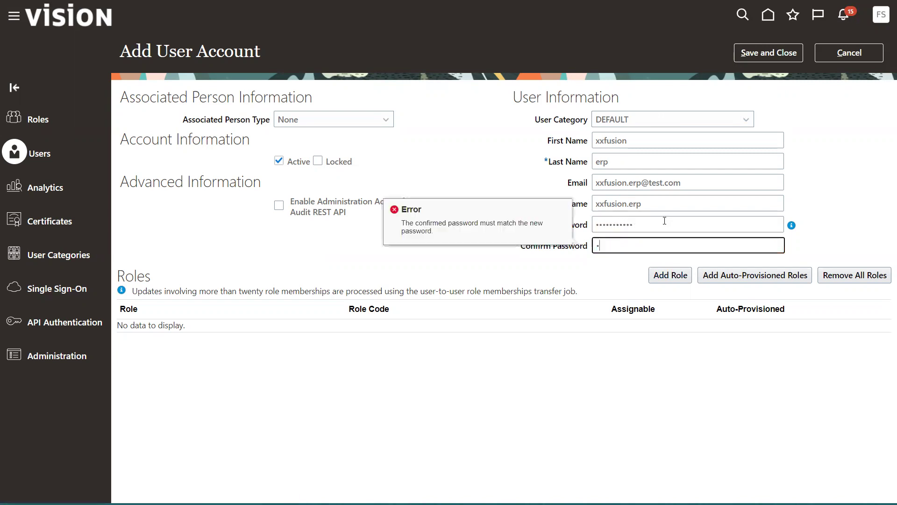
left_click(764, 51)
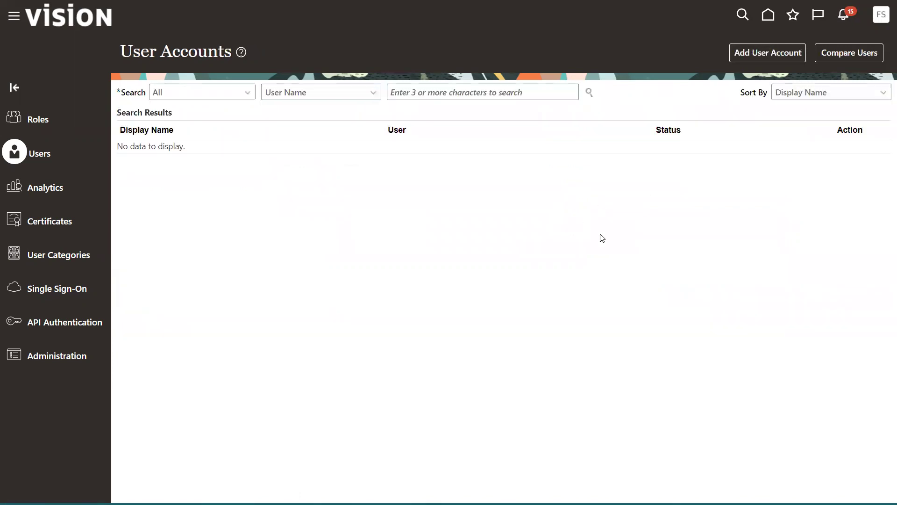
Search user accounts for 'xxf' to list the four matching test accounts.
left_click(475, 92)
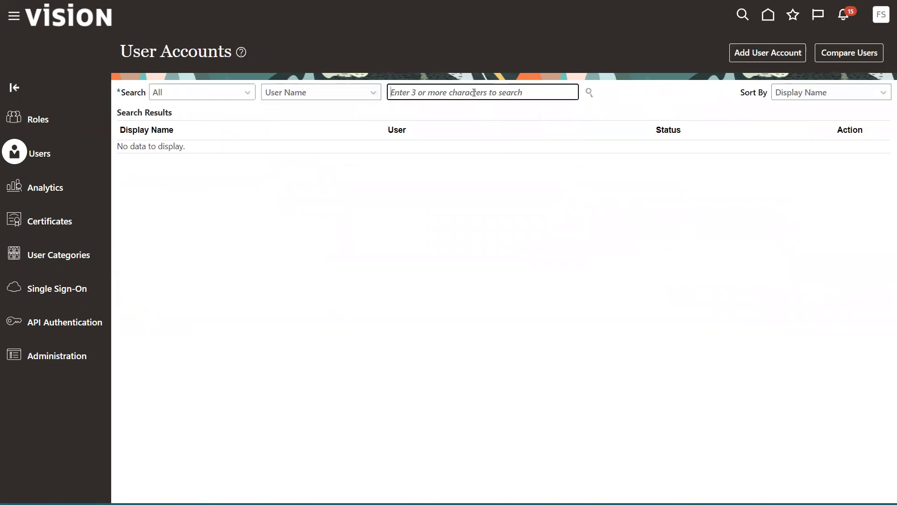
type("xx")
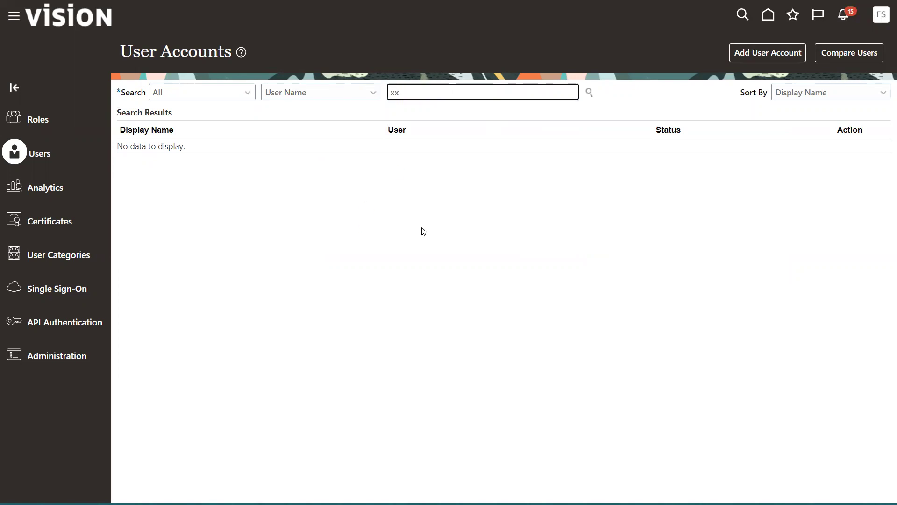
key("Return")
type("f")
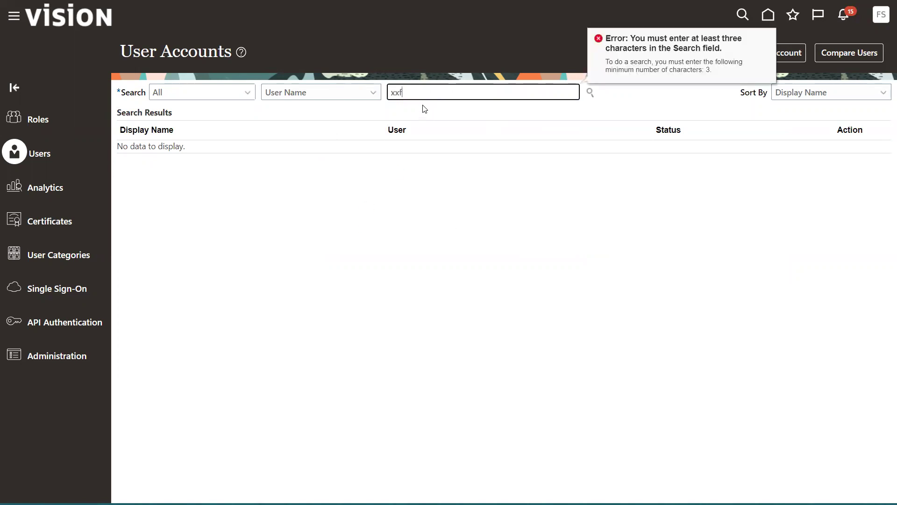
key("Return")
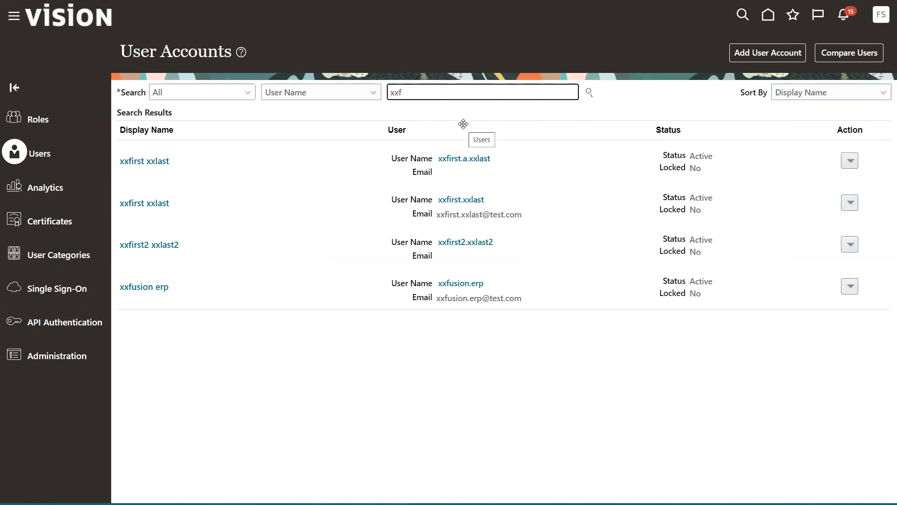
key("BackSpace")
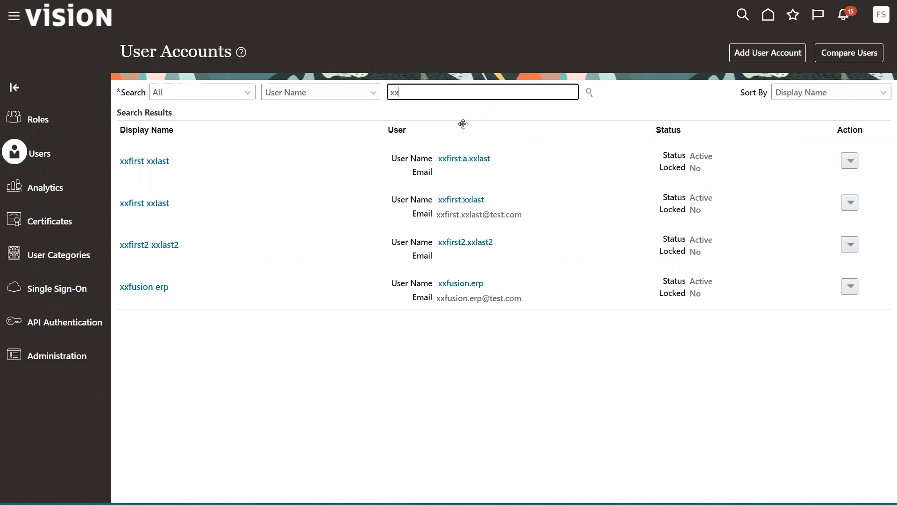
left_click(187, 10)
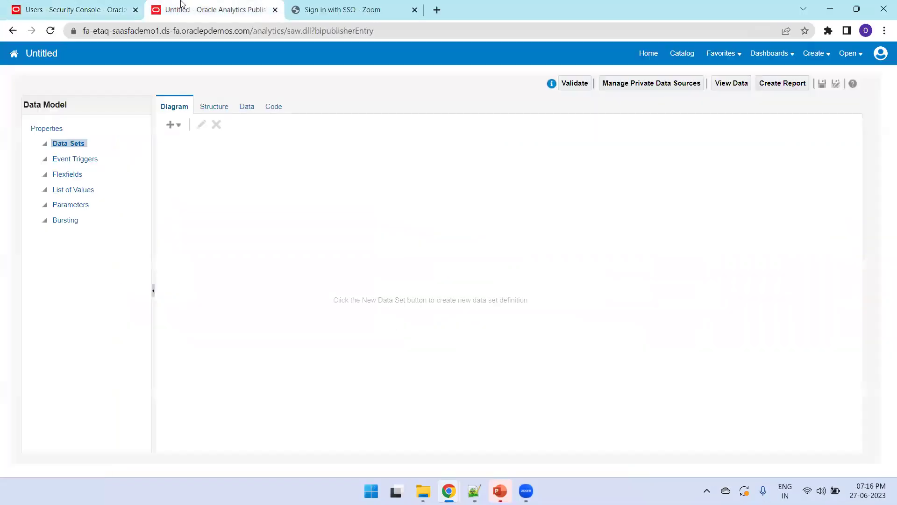
Start a new SQL Query data set named 1 and copy the per_users query from Notepad++.
left_click(172, 124)
left_click(187, 140)
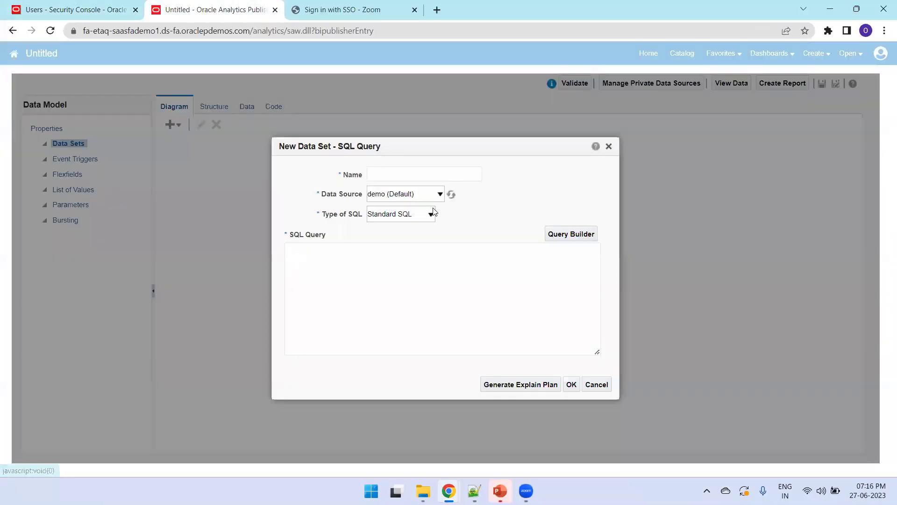
left_click(429, 174)
type("1")
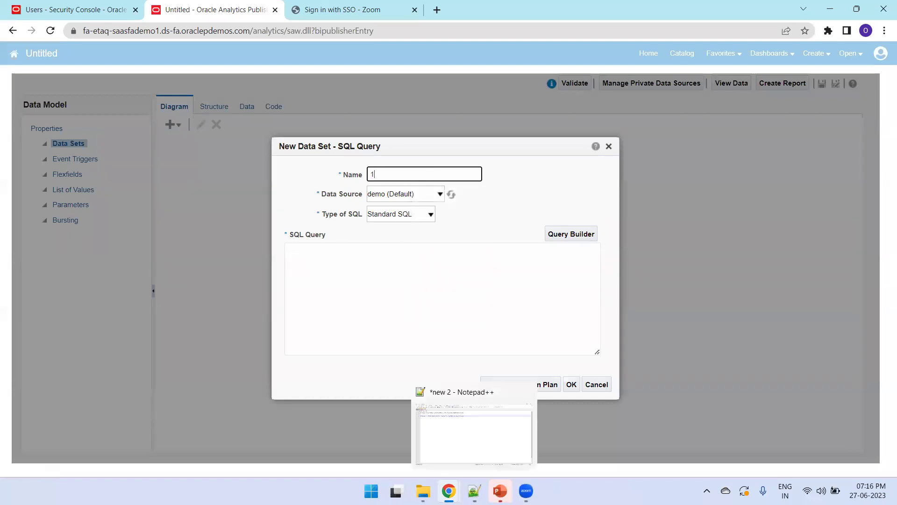
left_click(474, 491)
left_click_drag(391, 111, 29, 99)
key("ctrl+c")
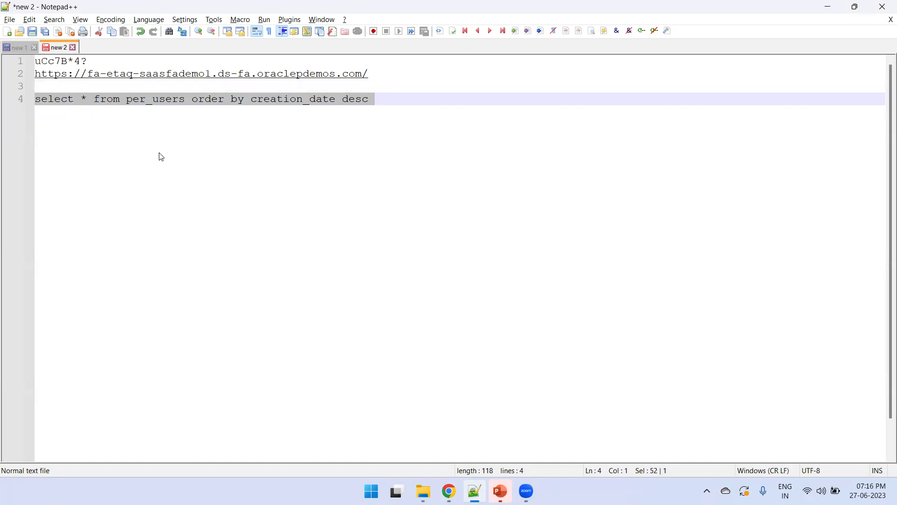
key("alt+Tab")
Set the data source to ApplicationDB_FSCM, paste the per_users query and confirm the data set.
left_click(439, 193)
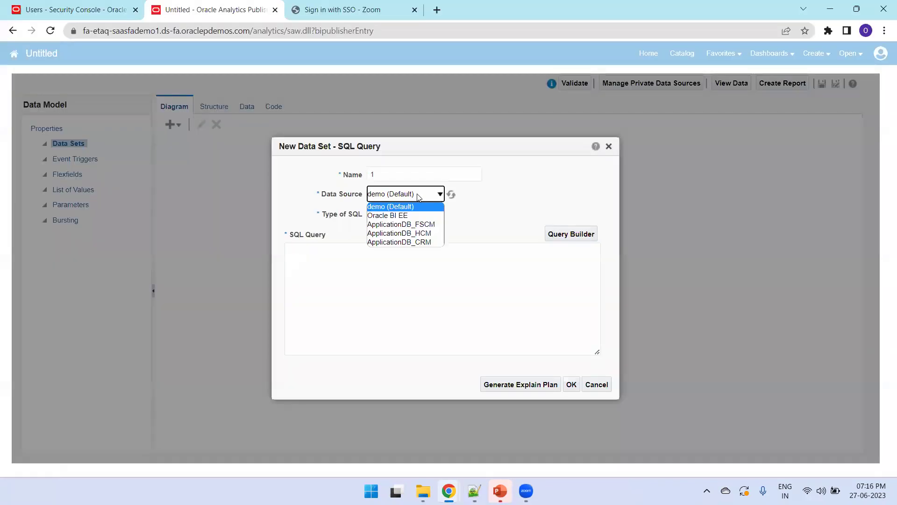
left_click(410, 233)
key("Up")
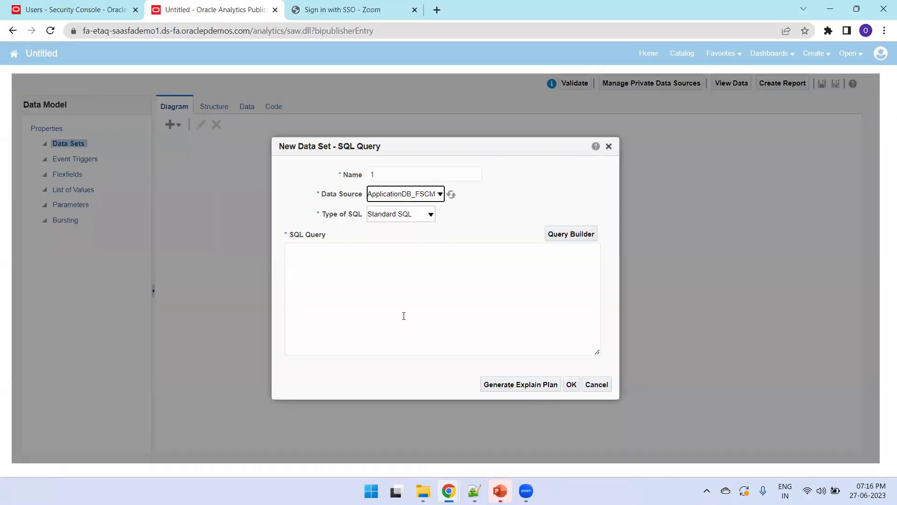
left_click(403, 316)
key("ctrl+v")
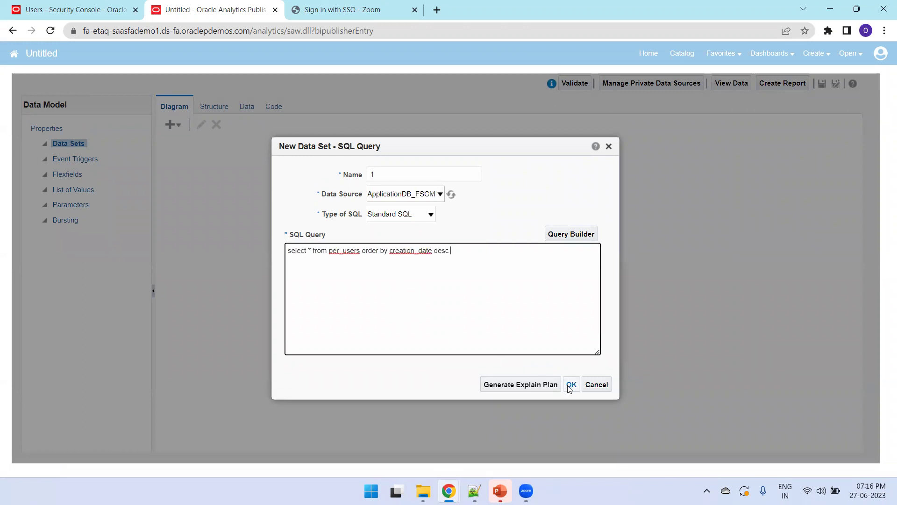
left_click(571, 385)
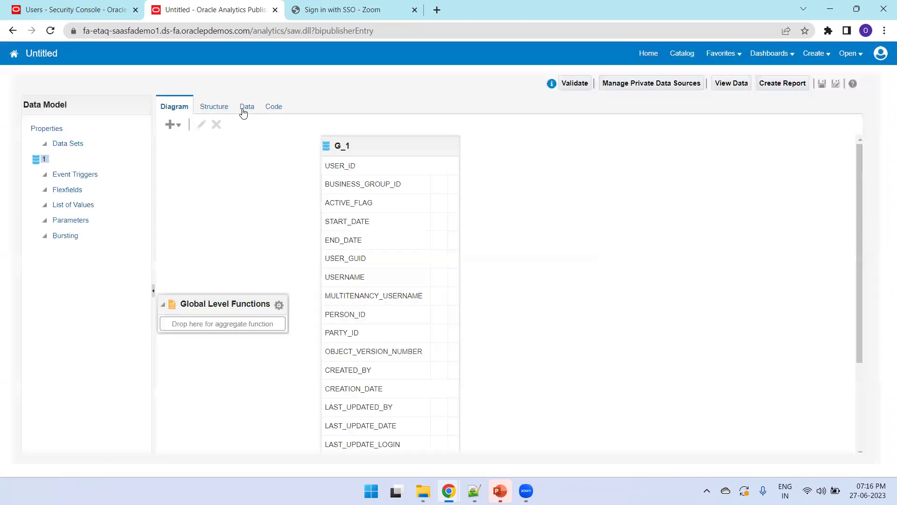
left_click(244, 107)
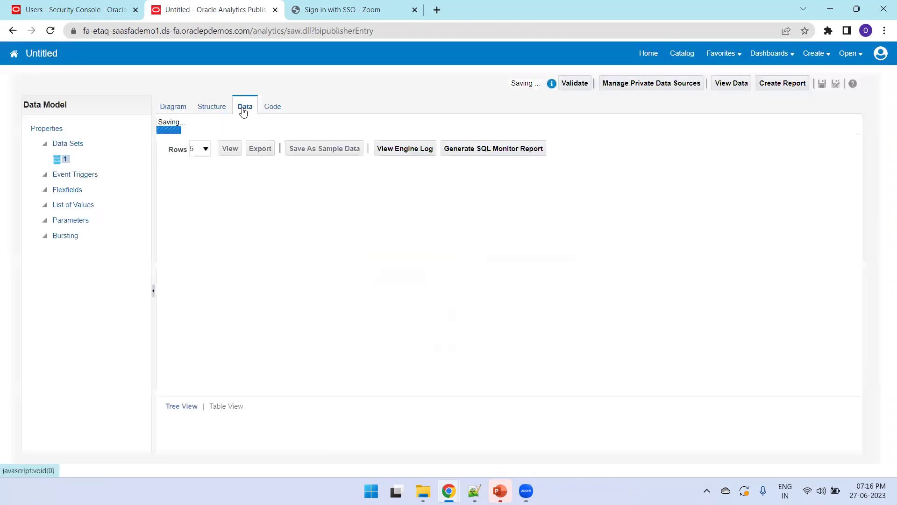
Show data set 1's newest per_users rows in Table View, then search user accounts for 'fus'.
left_click(230, 132)
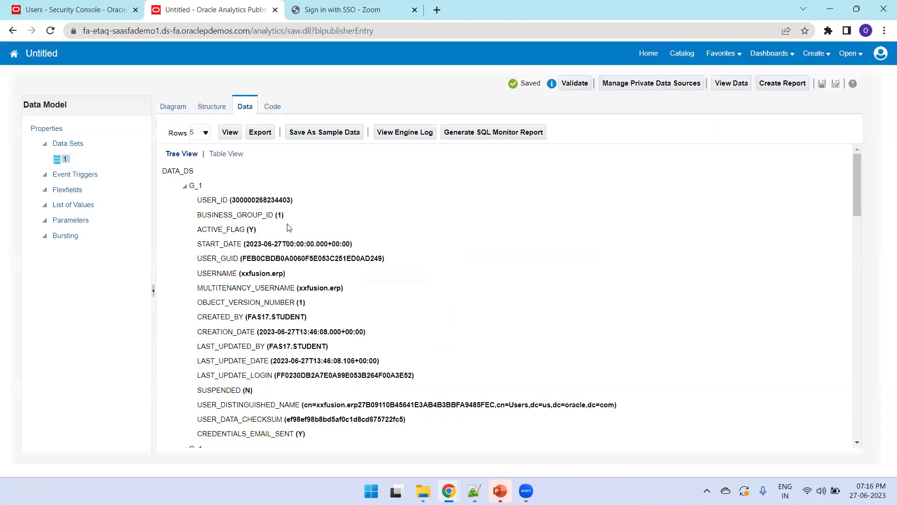
left_click(219, 154)
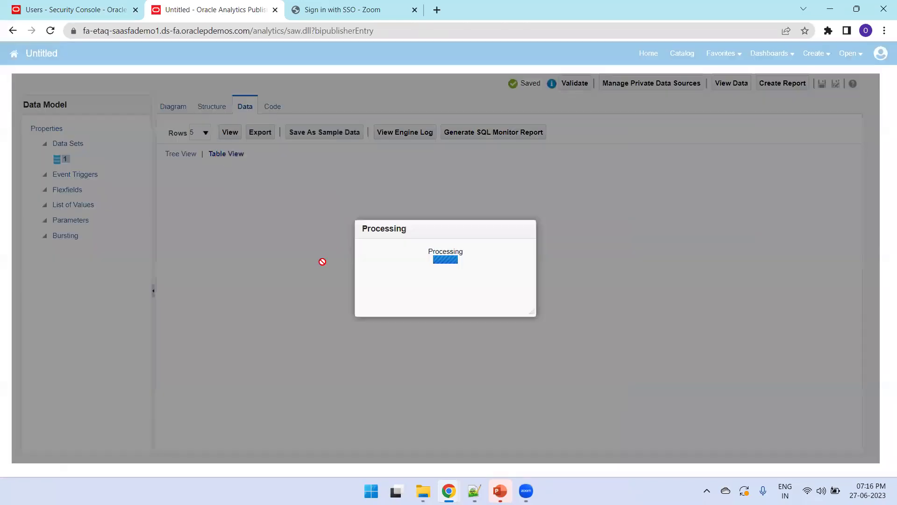
key("ctrl+f")
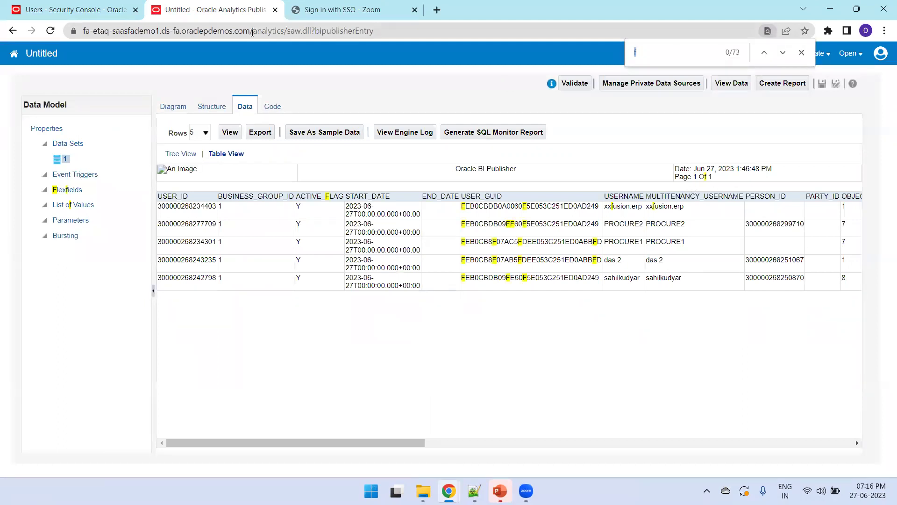
left_click(70, 10)
type("f")
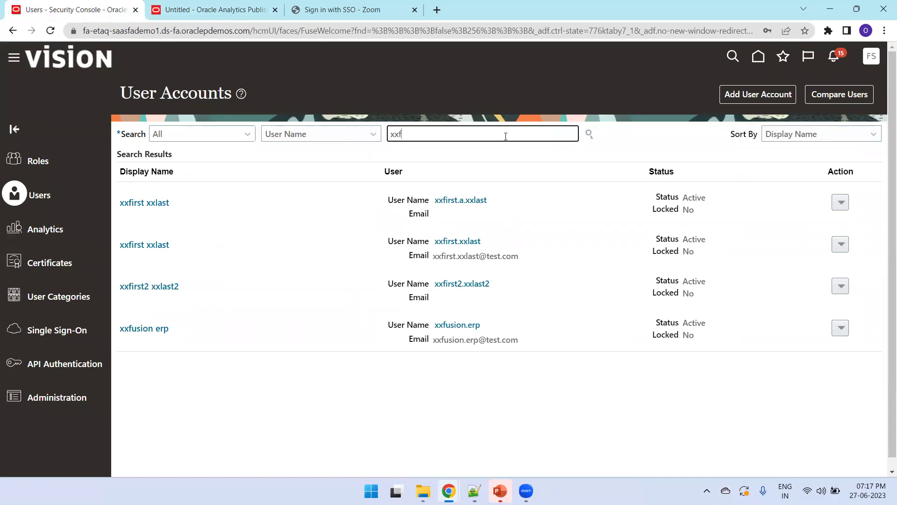
type("us")
Open the Oracle site's base address in a new incognito window.
left_click_drag(251, 28, 24, 25)
key("ctrl+c")
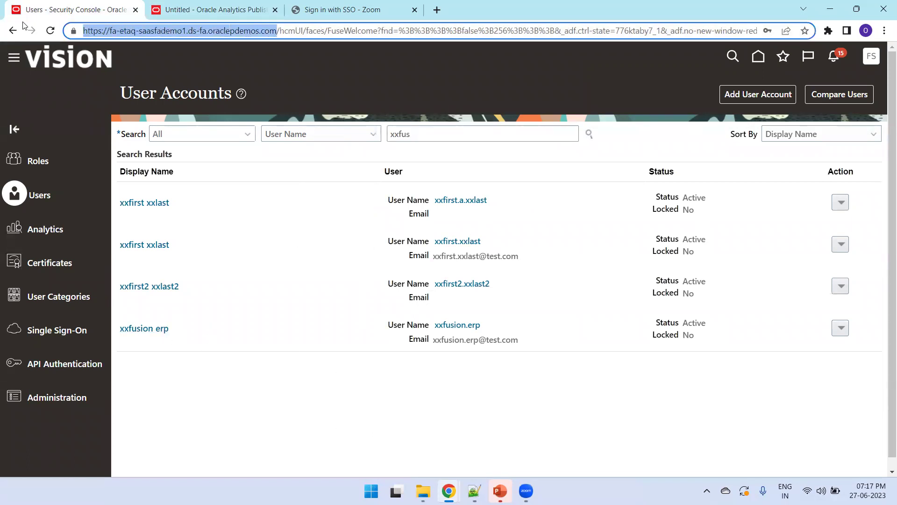
key("ctrl+shift+n")
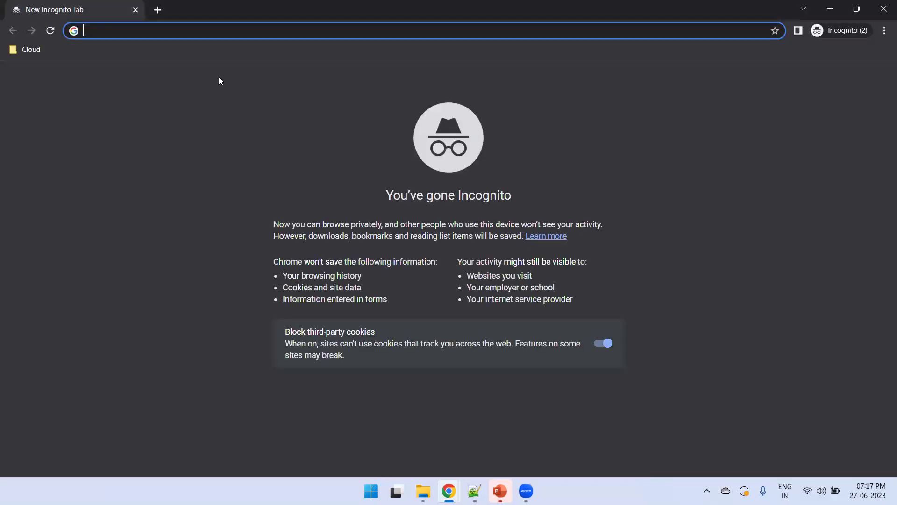
key("ctrl+v")
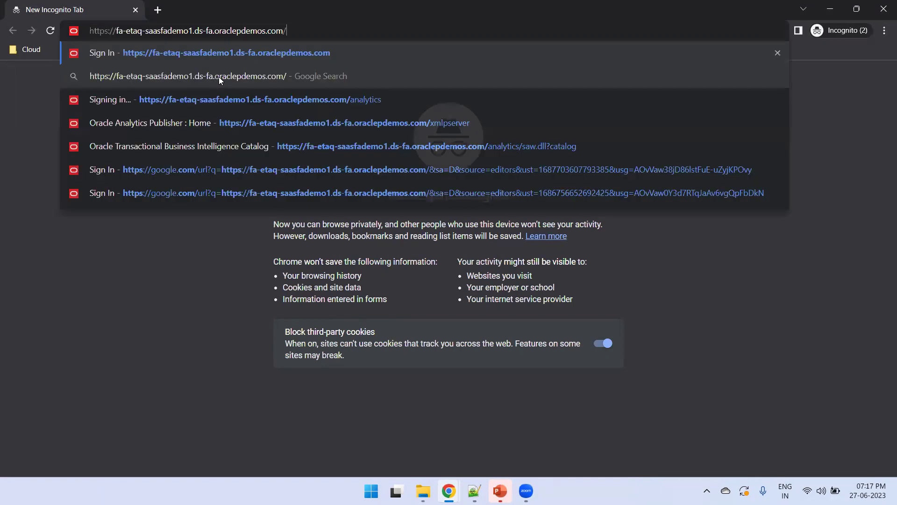
key("Return")
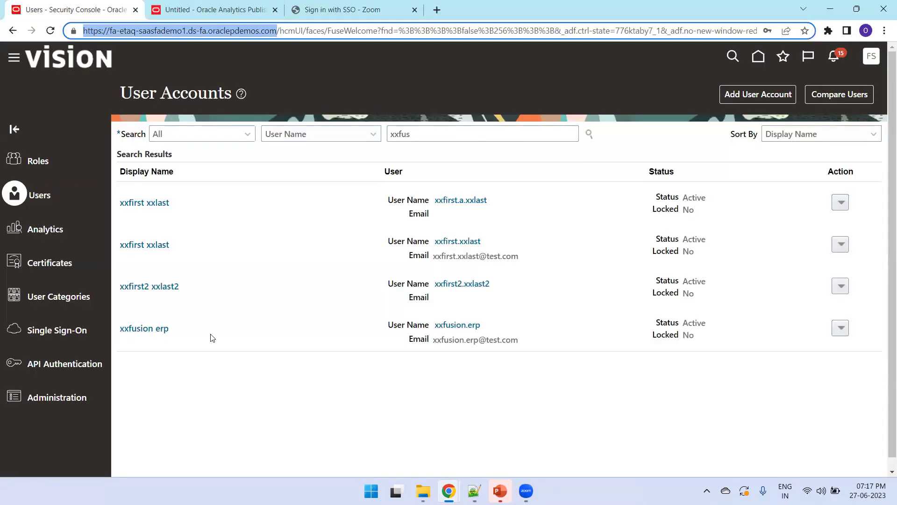
Copy the new account's user name into the sign-in page's User ID field.
left_click_drag(482, 325, 431, 328)
key("ctrl+c")
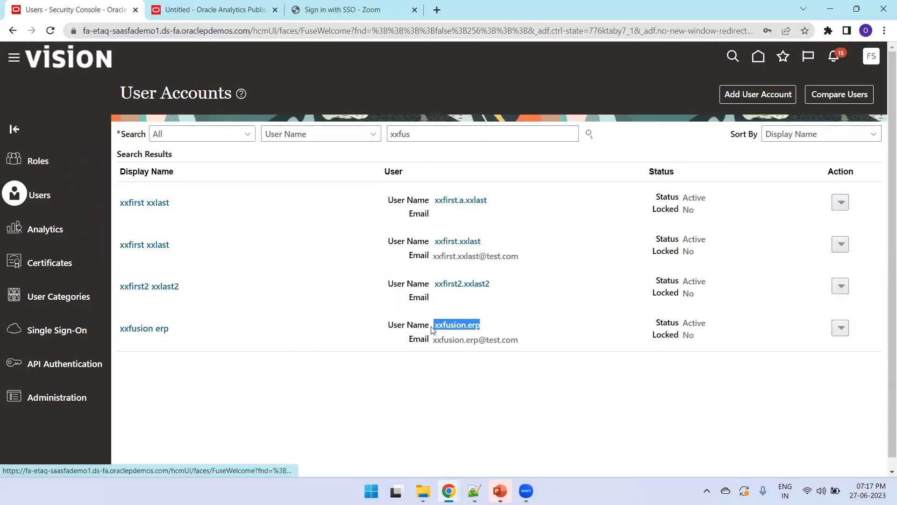
key("alt+Tab")
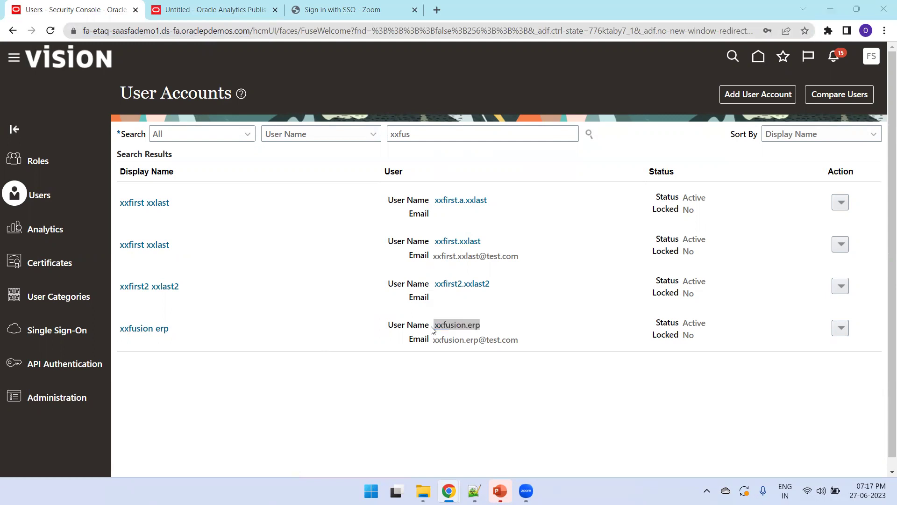
key("ctrl+v")
key("Tab")
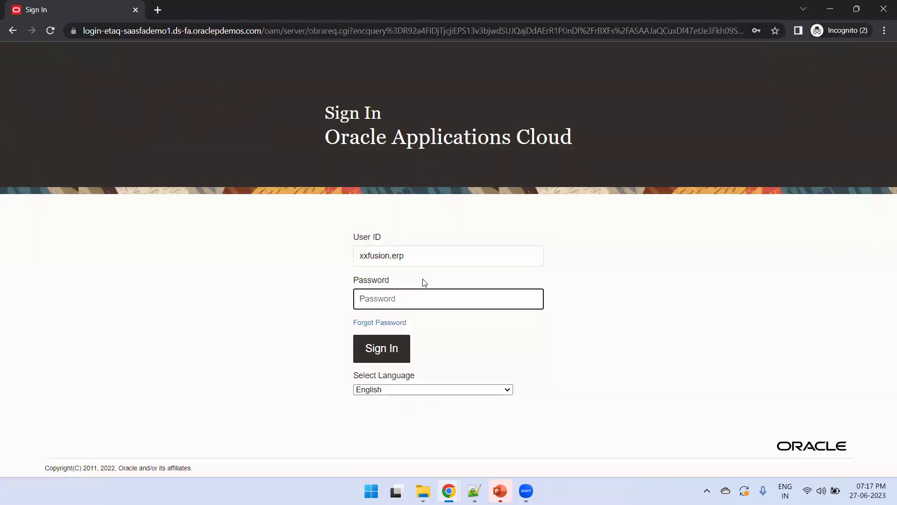
Sign in as the new user, reload the welcome page, then switch back to the administrator's session.
type("•••••••••••")
key("Return")
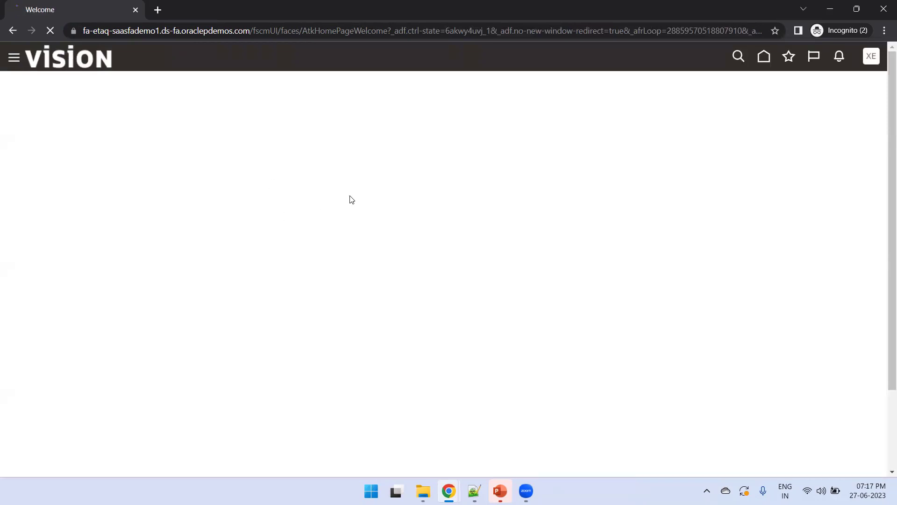
left_click(767, 65)
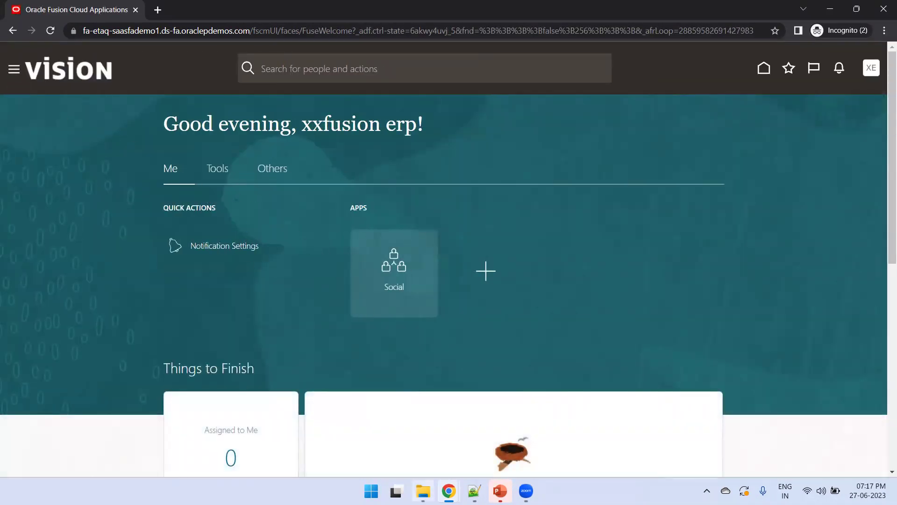
mouse_move(449, 491)
left_click(362, 422)
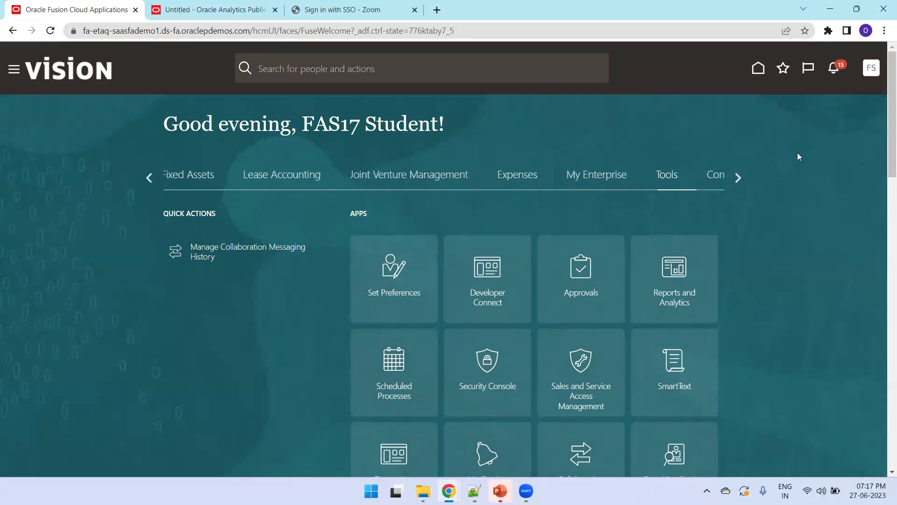
Browse the My Enterprise apps and Navigator work areas, then open the Personalize Springboard page.
left_click(615, 183)
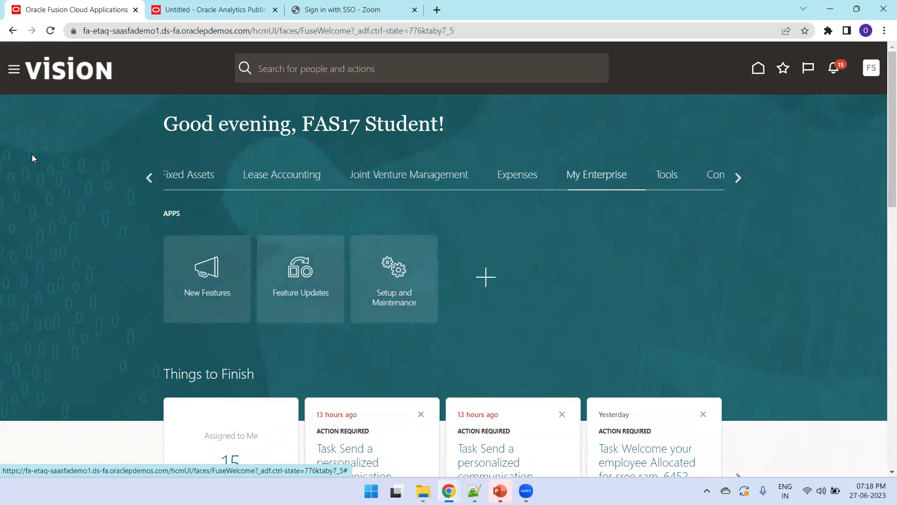
left_click(12, 71)
scroll(90, 228, "down", 4)
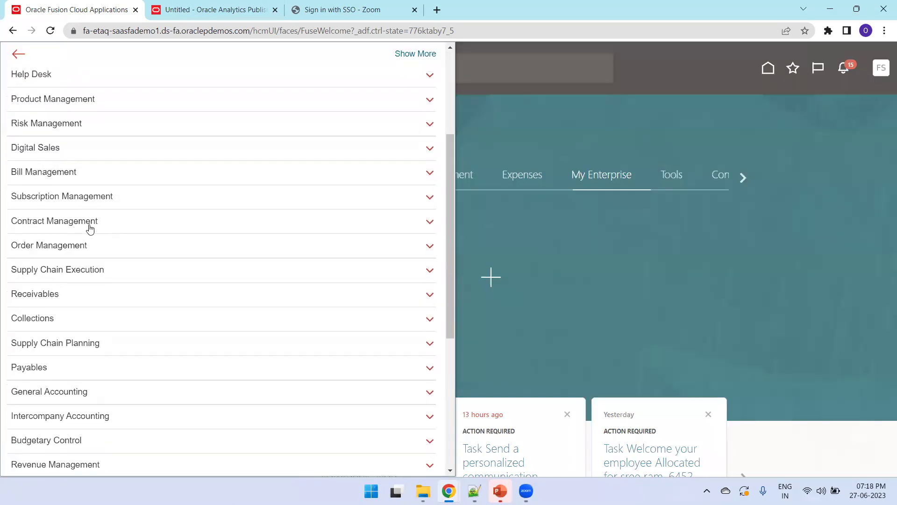
scroll(146, 352, "down", 5)
scroll(146, 351, "down", 1)
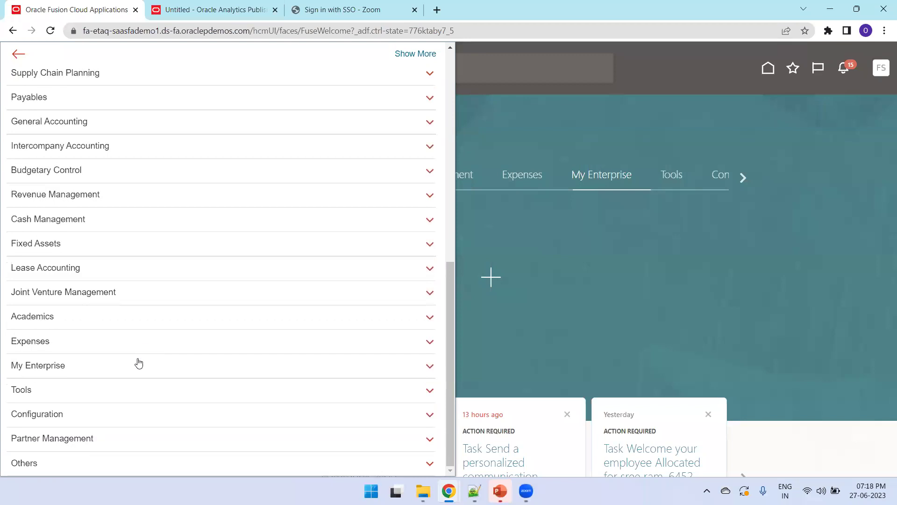
left_click(138, 364)
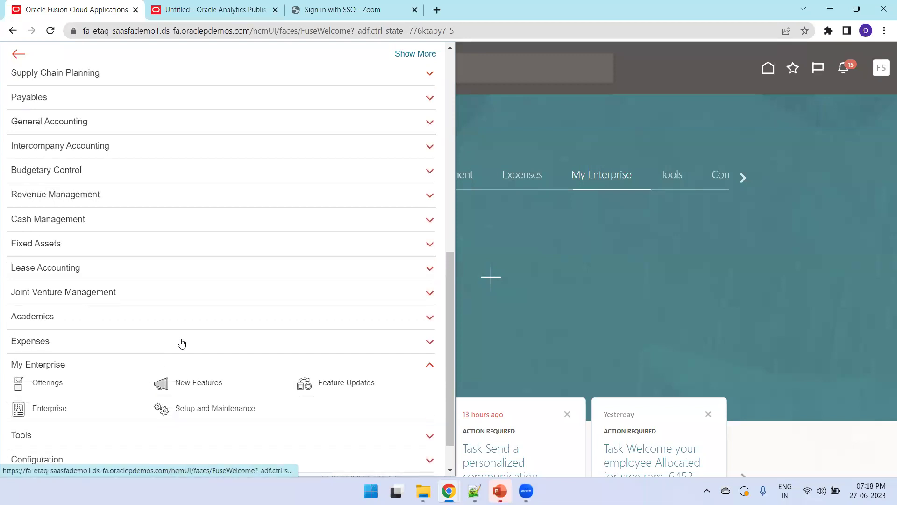
left_click(546, 278)
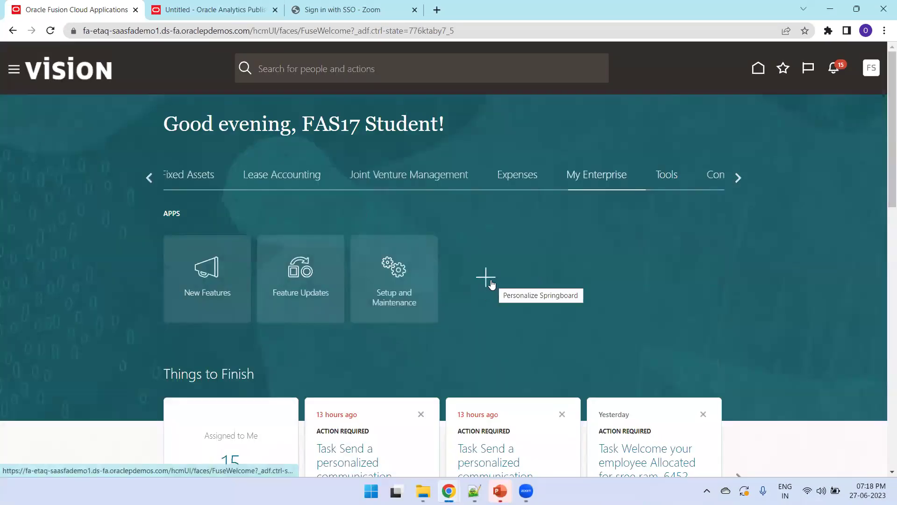
left_click(484, 306)
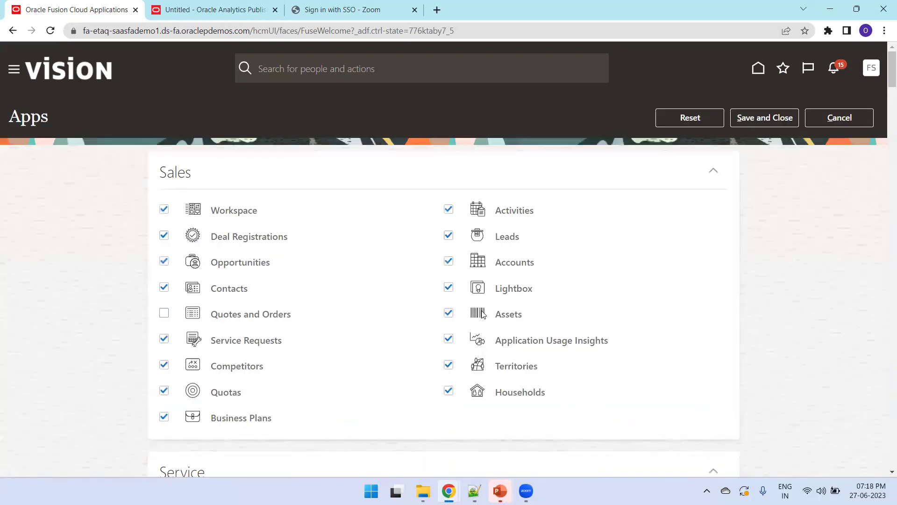
Search the apps page for 'enterprise' to locate My Enterprise, then bring PowerPoint to the front.
scroll(484, 314, "down", 12)
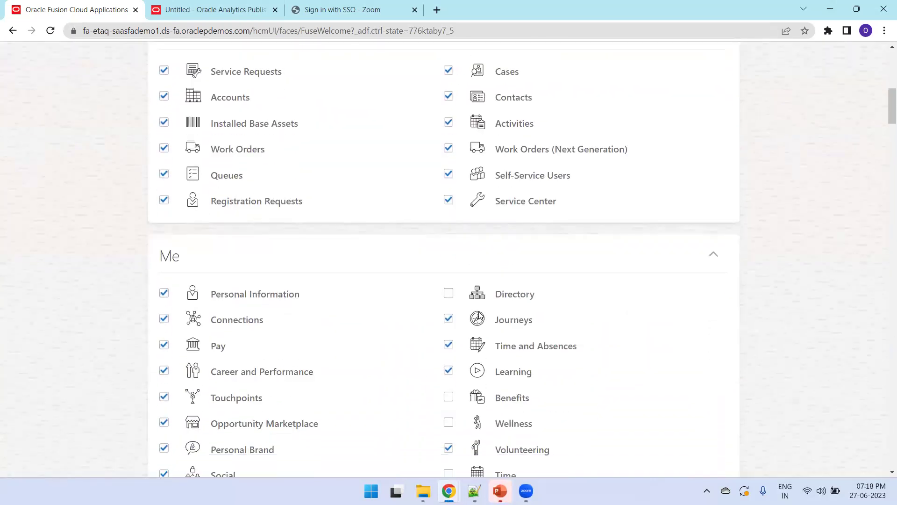
scroll(480, 315, "down", 12)
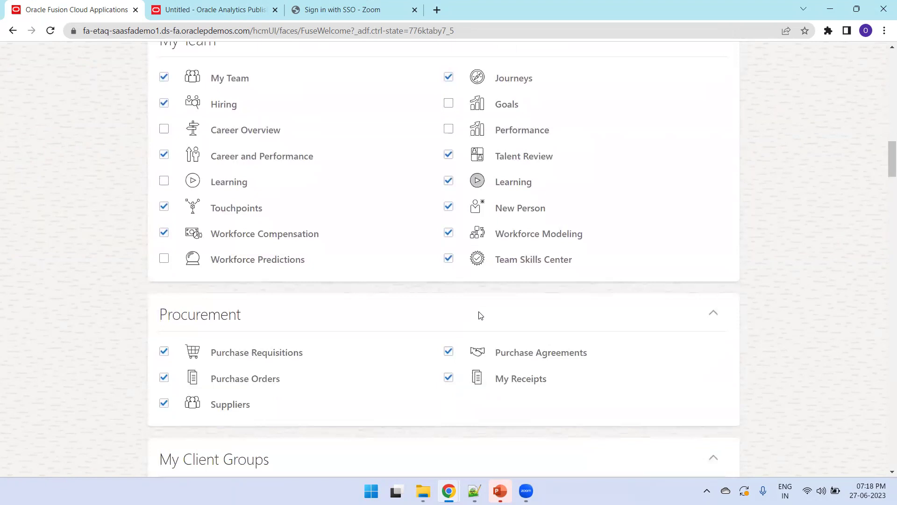
scroll(480, 316, "down", 12)
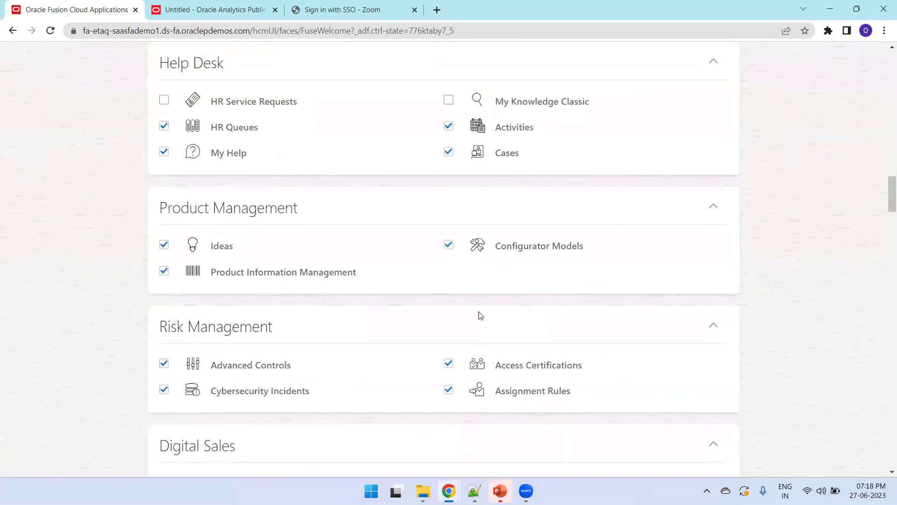
scroll(480, 315, "down", 9)
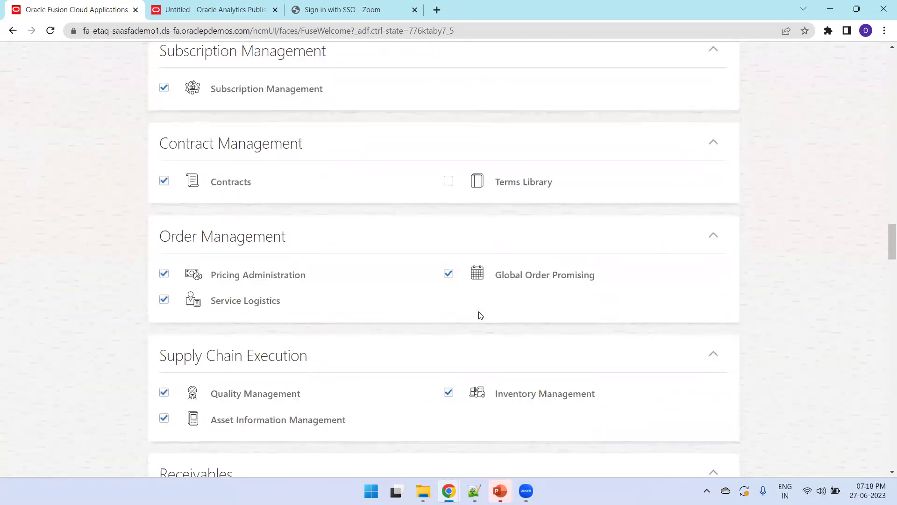
key("ctrl+f")
type("ent")
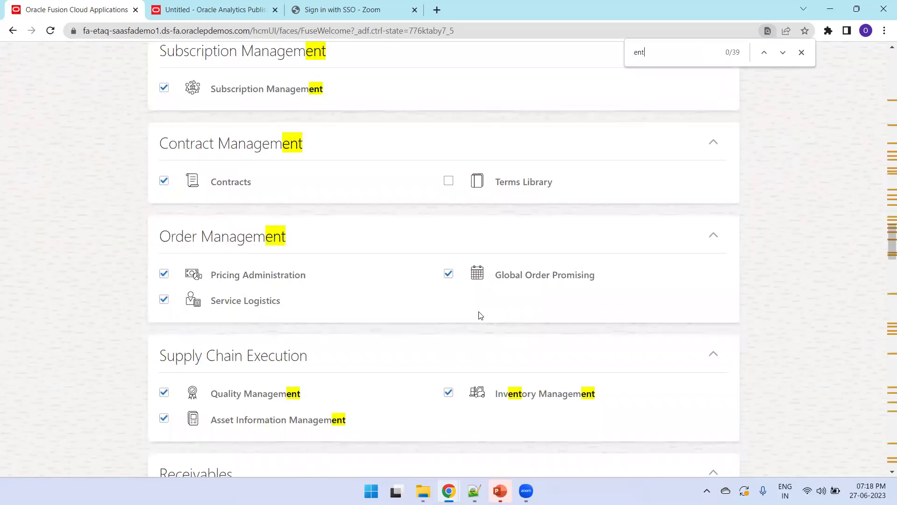
type("er")
key("Return")
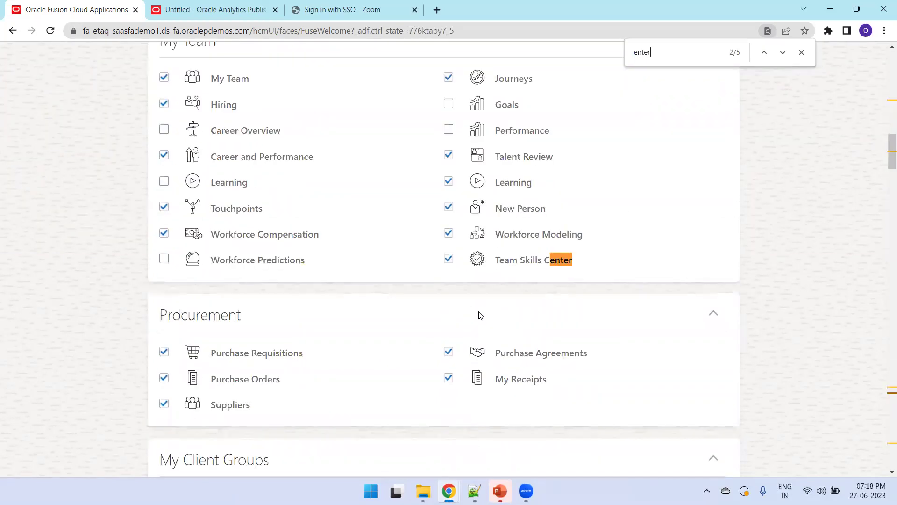
type("prise")
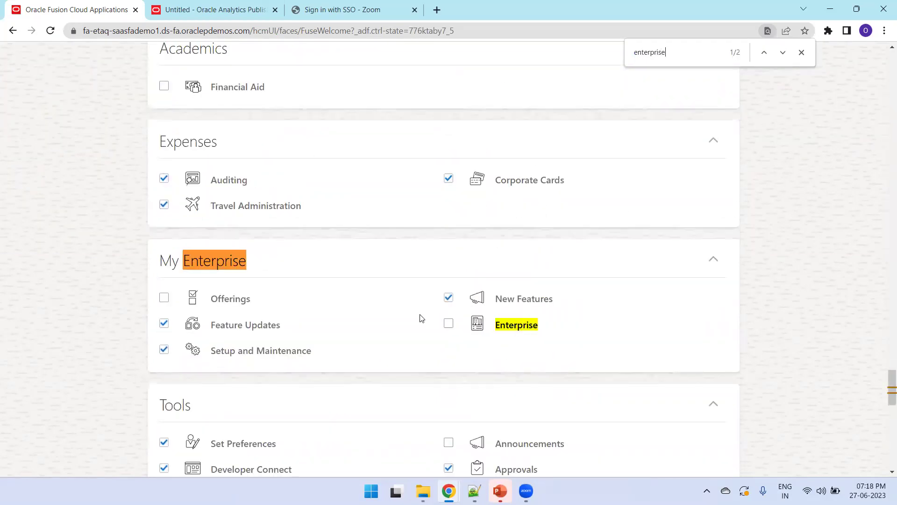
left_click(500, 425)
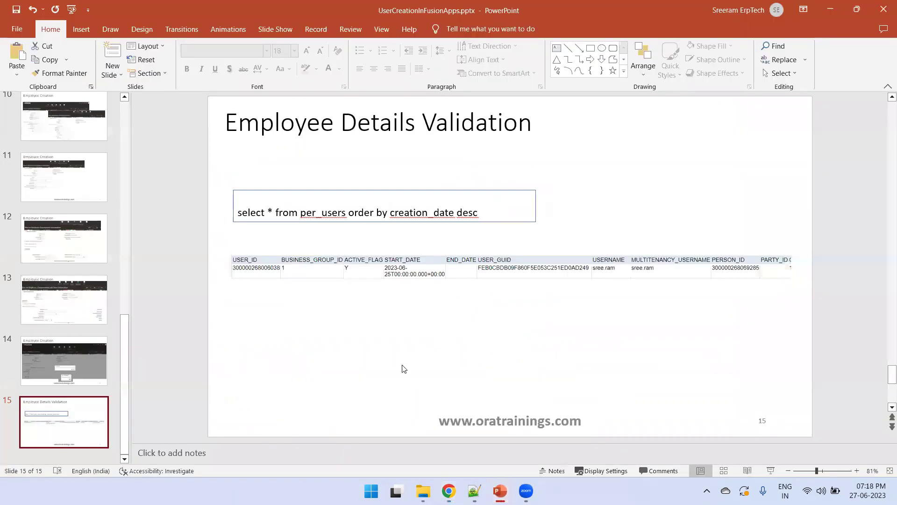
Page the deck back to the User Login slide (slide 6), then return to the Oracle apps page.
left_click(64, 238)
key("Up")
key("Up")
key("Up")
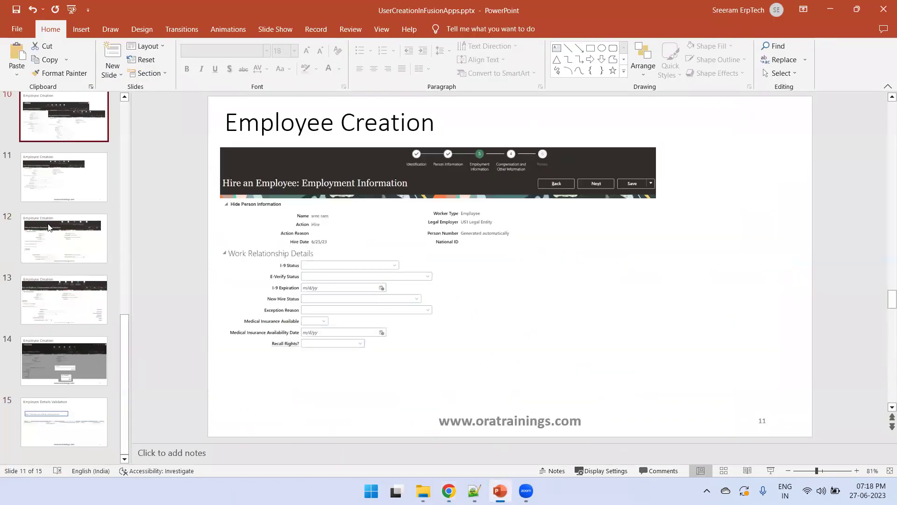
key("Up")
key("Up")
key("Down")
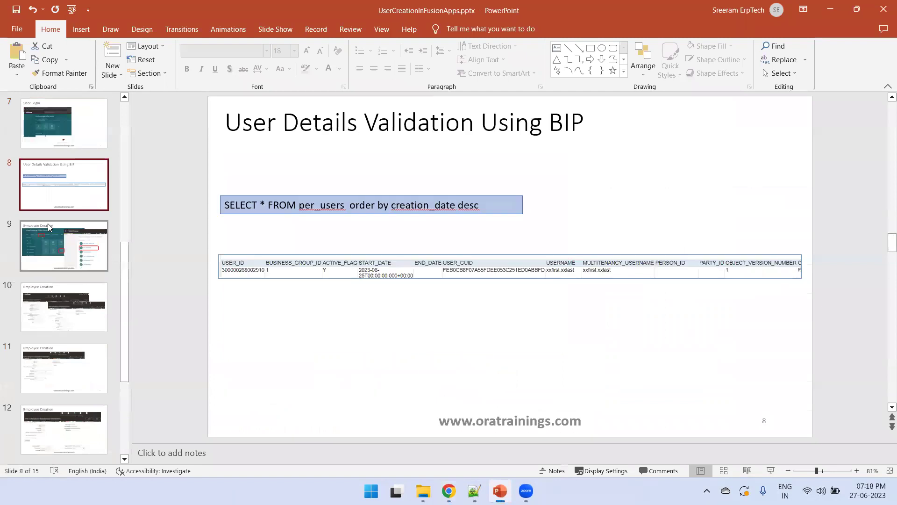
key("Up")
key("Up")
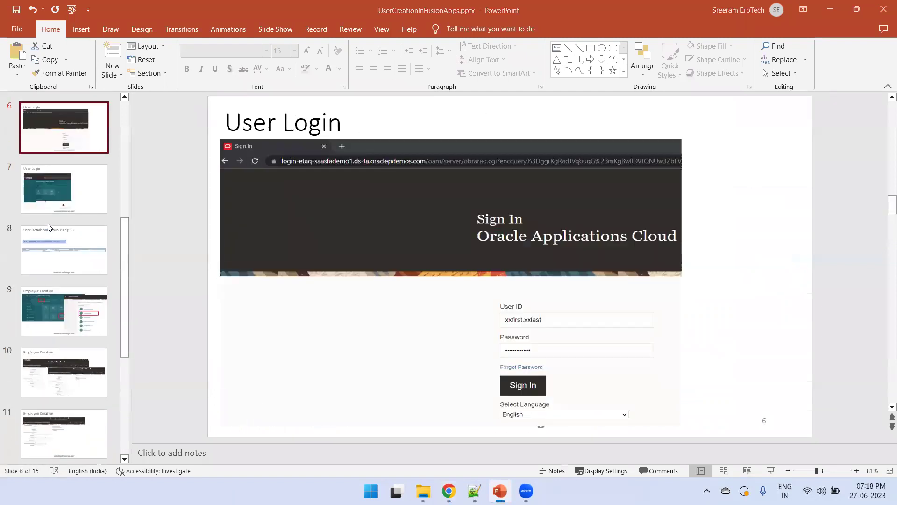
key("alt+Tab")
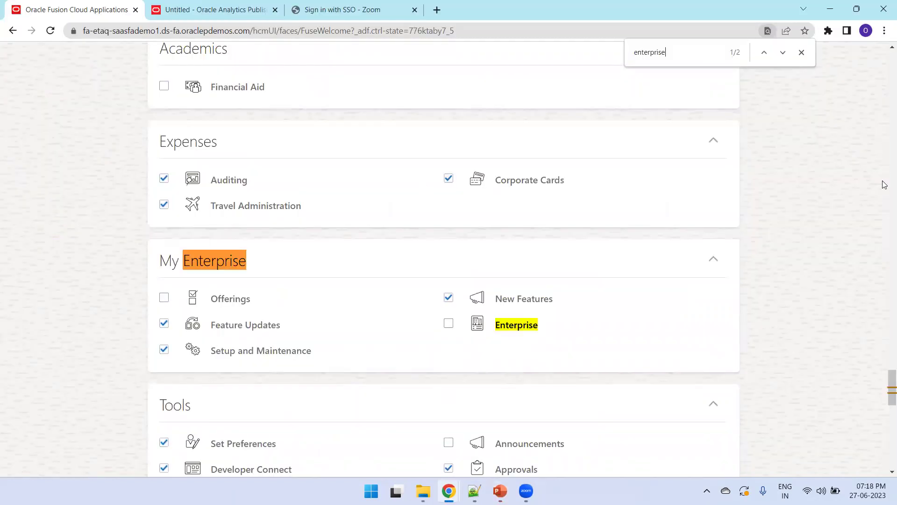
Open the New Person work area from the Navigator's My Team section.
scroll(884, 184, "up", 20)
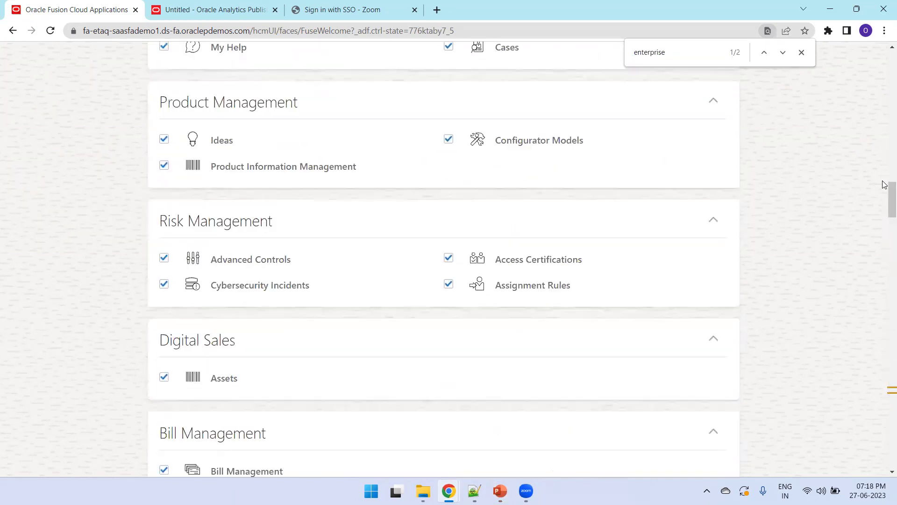
scroll(884, 185, "up", 20)
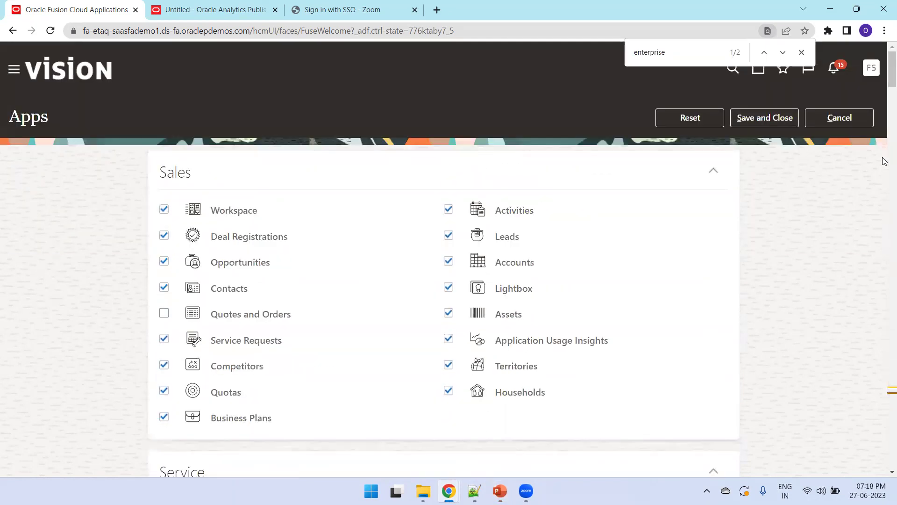
left_click(14, 69)
scroll(115, 306, "up", 9)
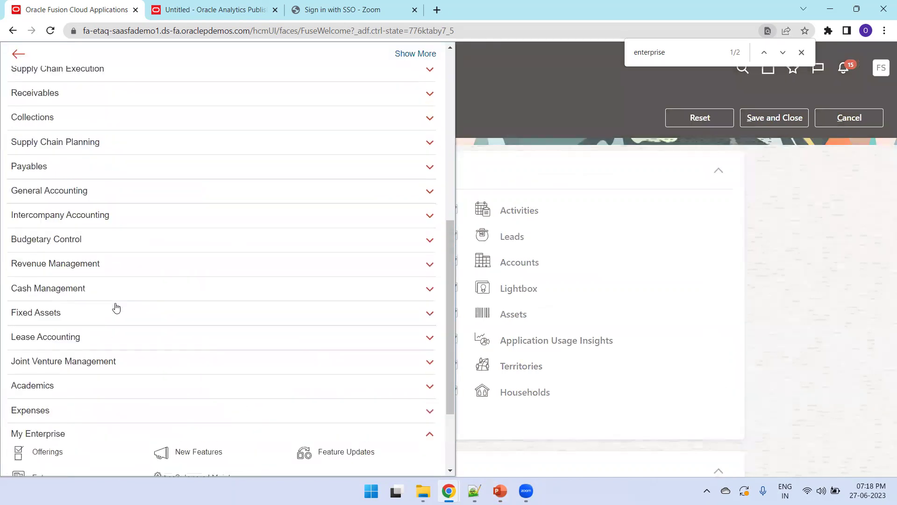
scroll(116, 307, "up", 1)
left_click(100, 182)
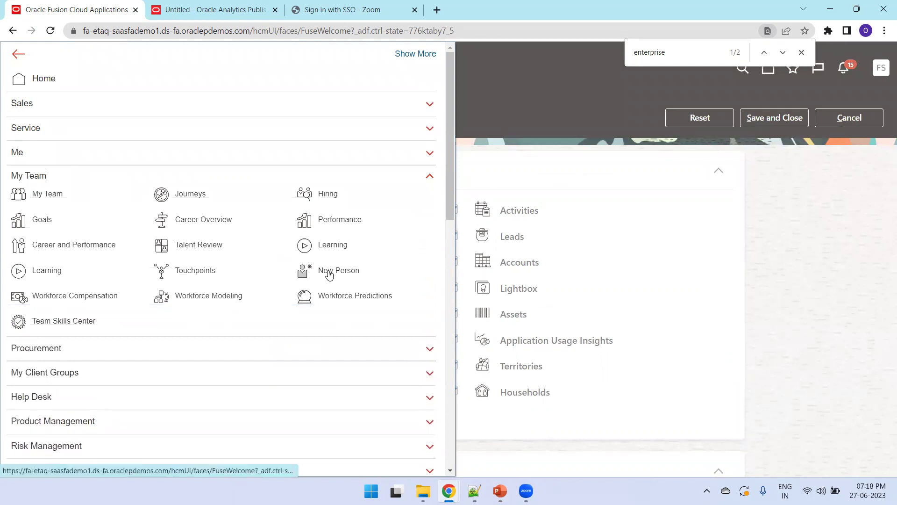
left_click(329, 274)
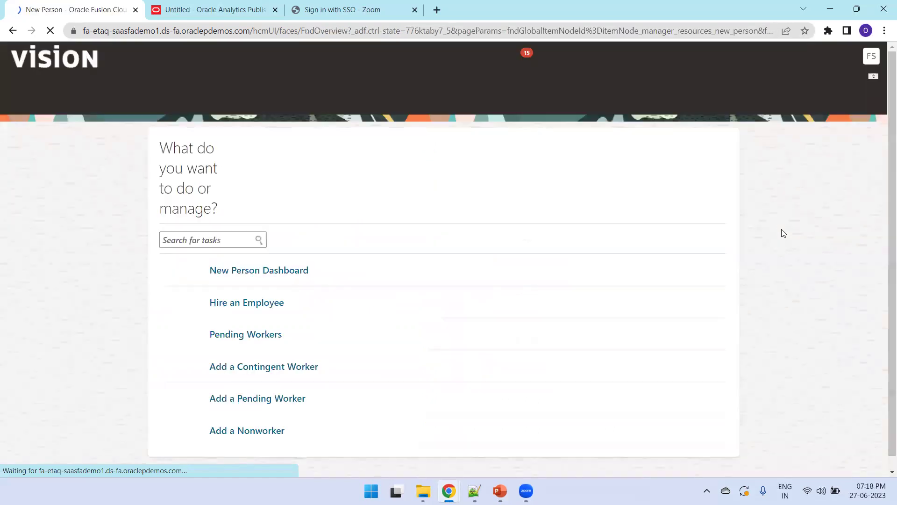
Start Hire an Employee with US1 Legal Entity as the legal employer.
left_click(272, 259)
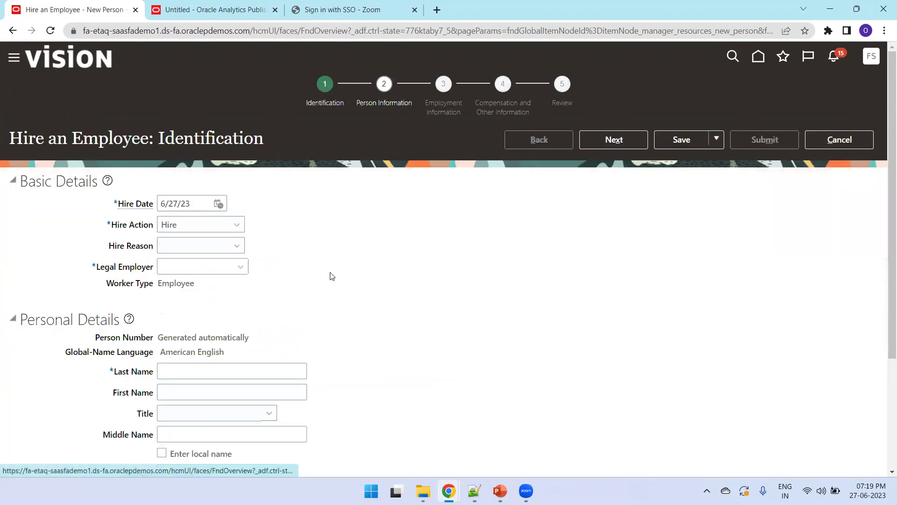
scroll(266, 267, "down", 1)
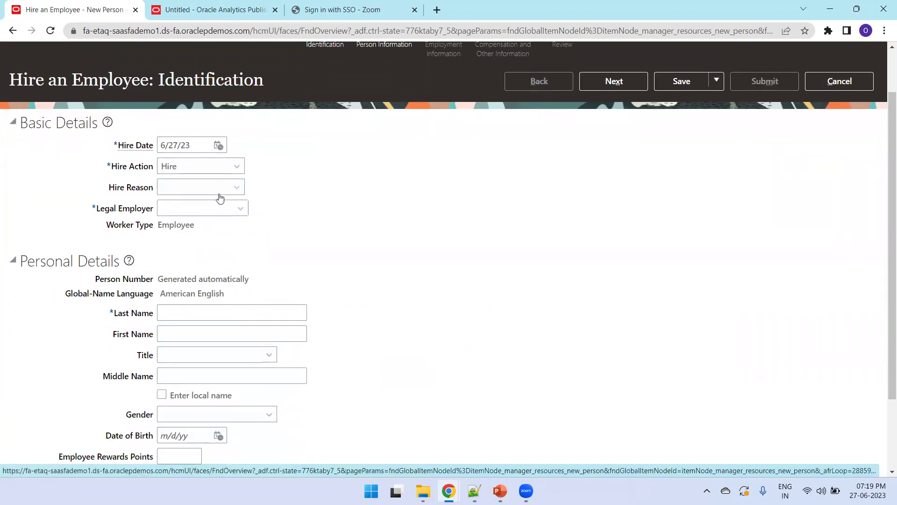
left_click(213, 210)
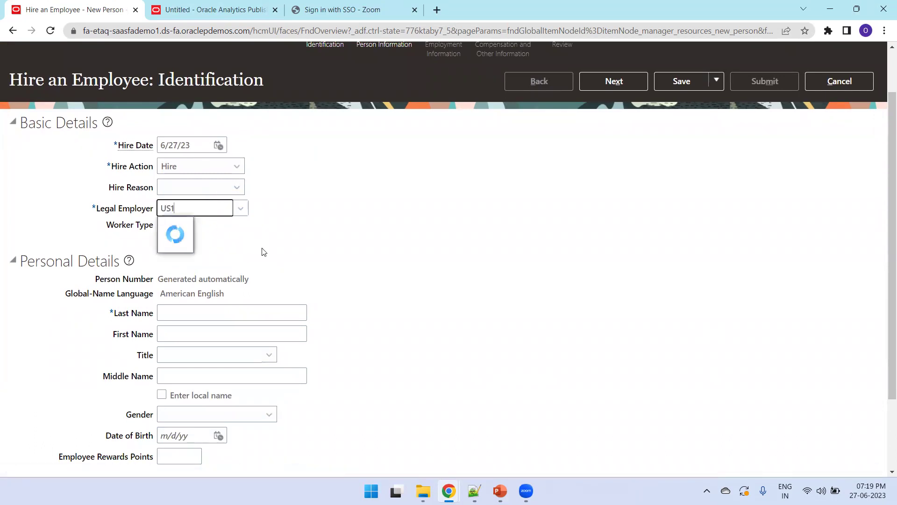
left_click(192, 228)
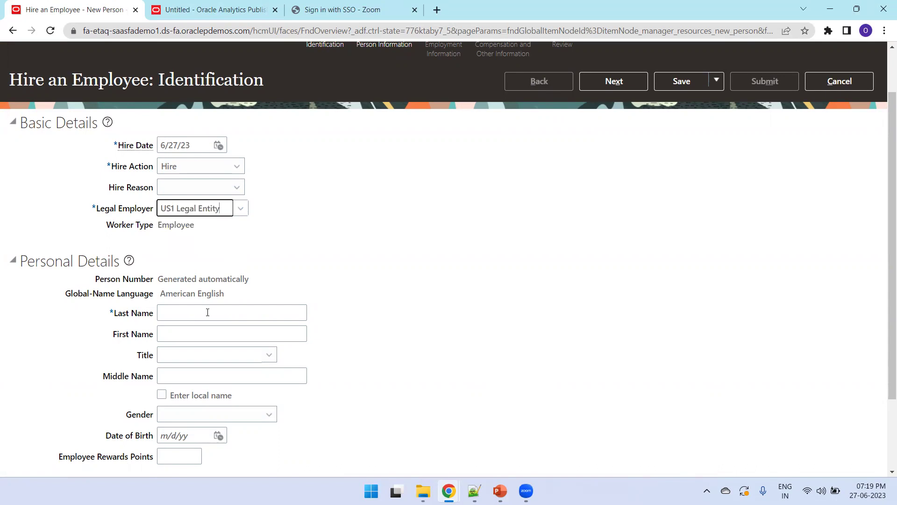
Enter last name 'xxemplast' and first name 'xxempfirst' for the new hire.
left_click(197, 326)
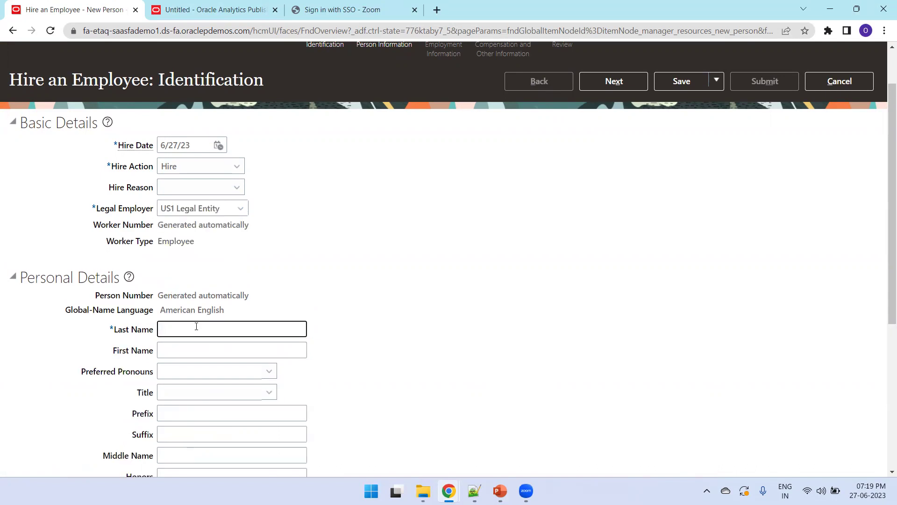
type("employeelast")
key("Tab")
type("xxemployeefa")
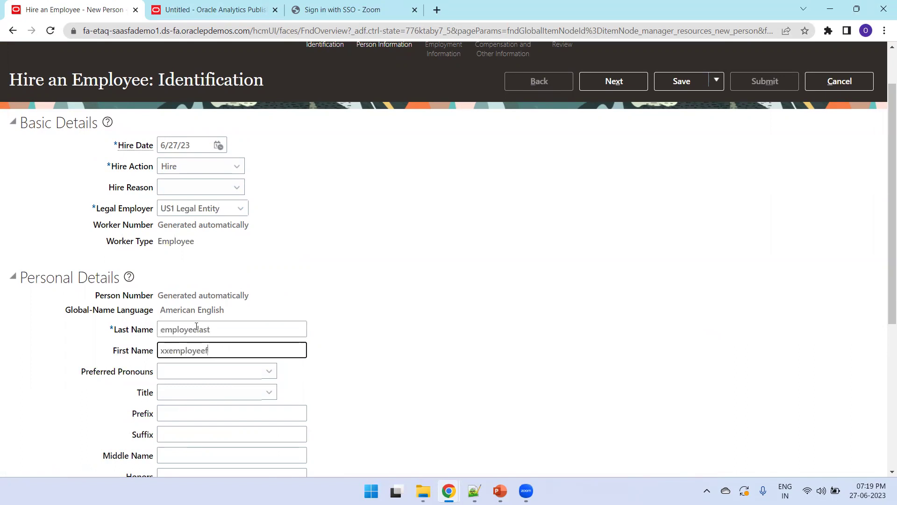
key("BackSpace")
key("BackSpace")
key("BackSpace")
key("BackSpace")
key("BackSpace")
key("BackSpace")
key("BackSpace")
key("BackSpace")
key("BackSpace")
key("BackSpace")
key("BackSpace")
type("xxempfirst")
key("shift+Tab")
type("xx")
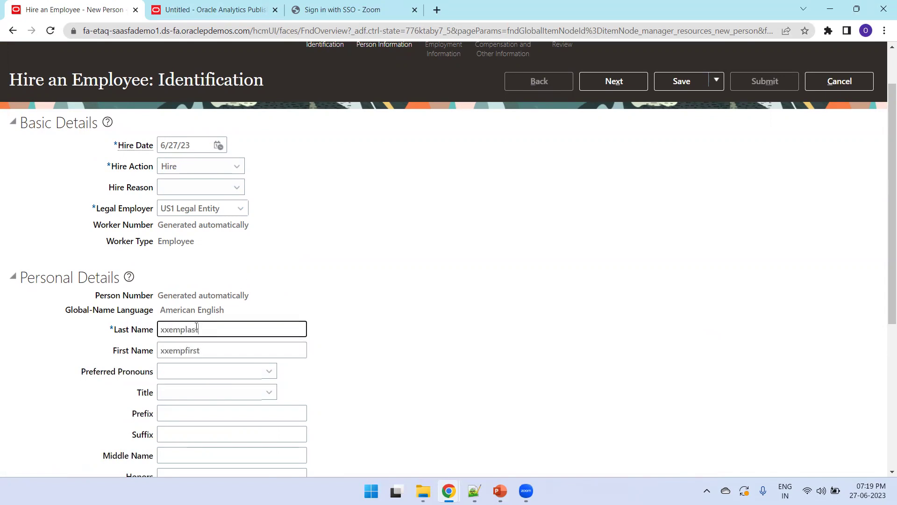
type("emplast")
Advance the hire to the Person Information step.
scroll(360, 232, "down", 5)
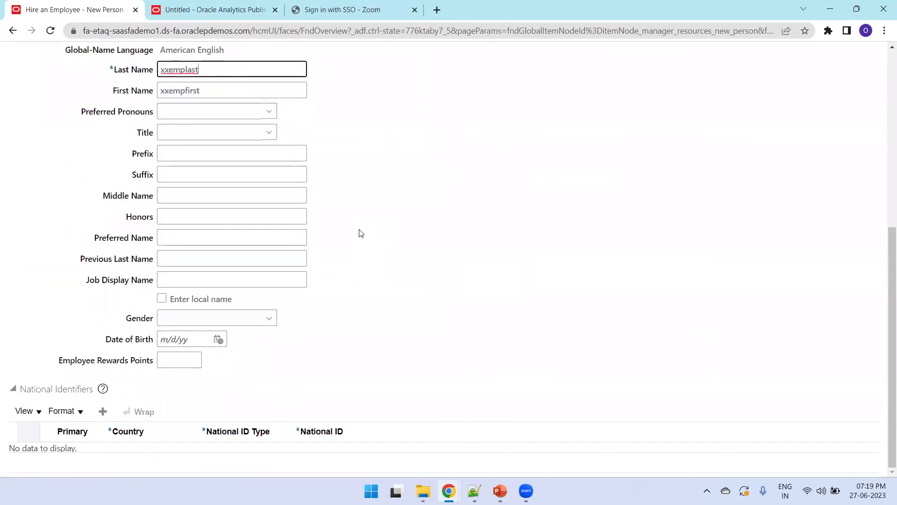
scroll(443, 210, "up", 7)
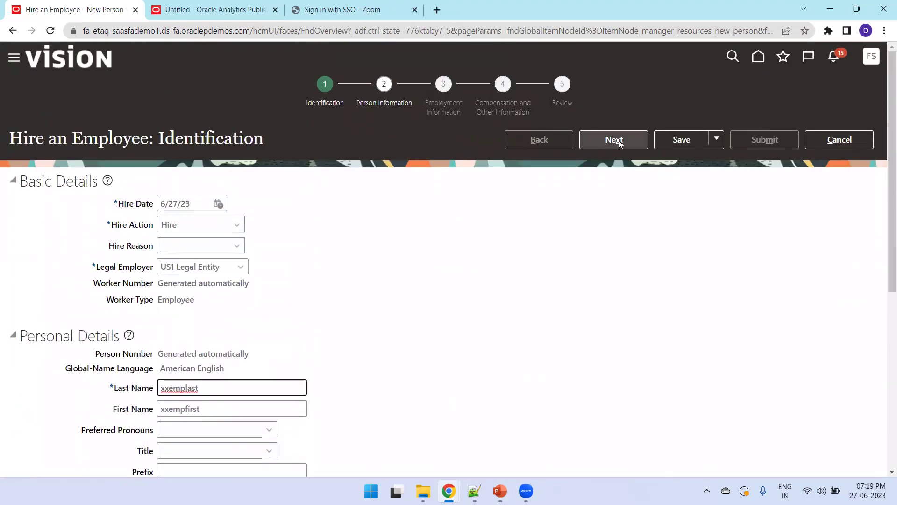
left_click(619, 140)
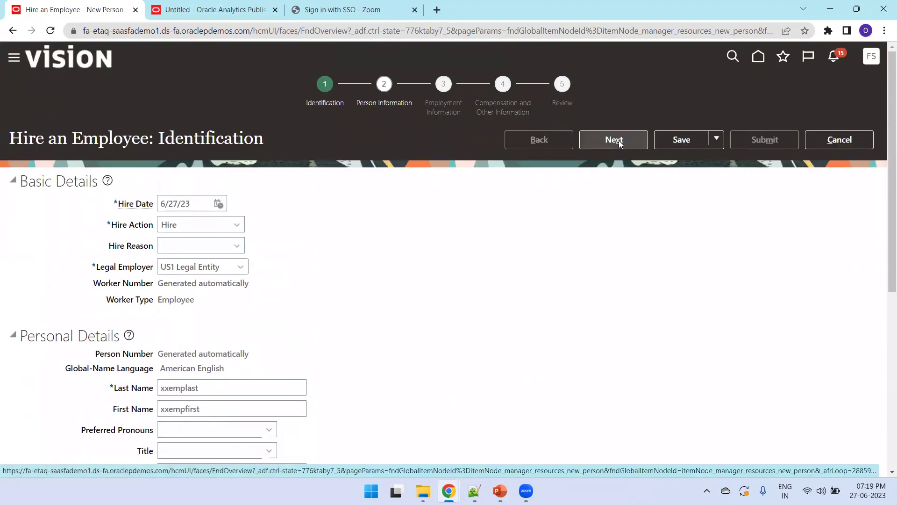
left_click(619, 141)
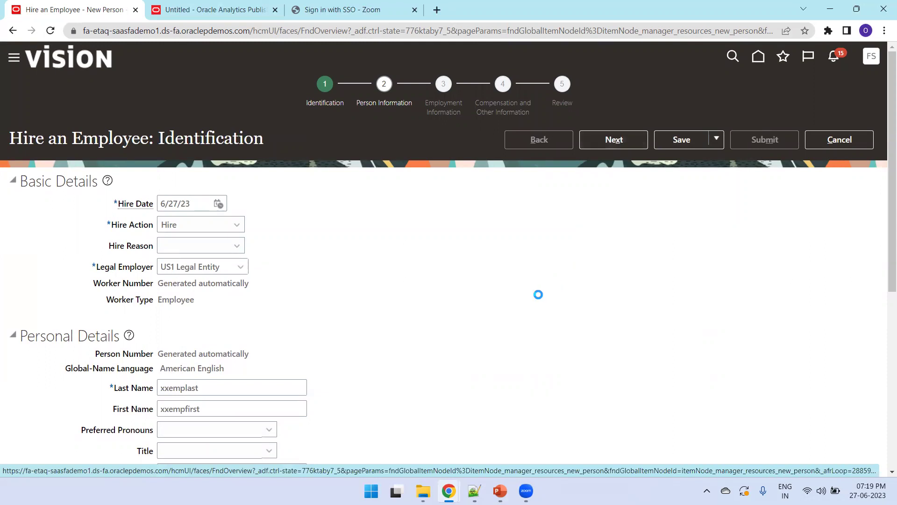
scroll(539, 297, "down", 3)
scroll(257, 266, "up", 4)
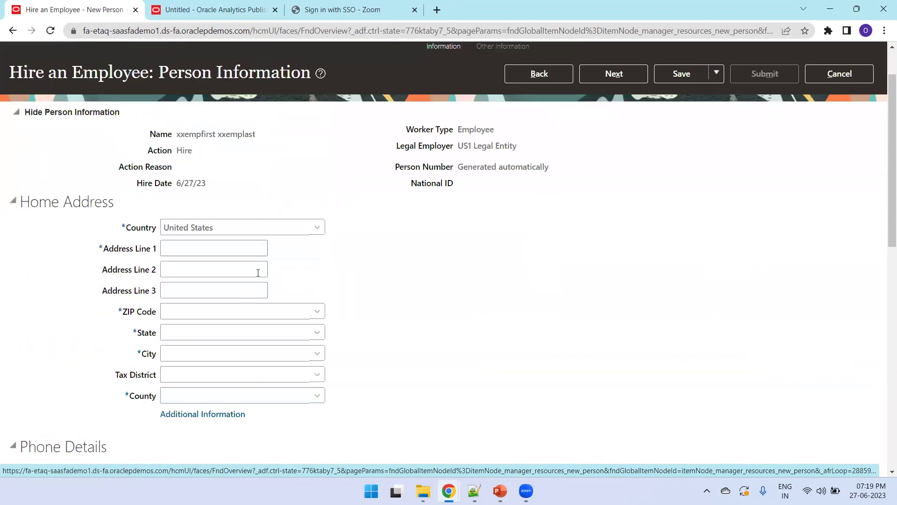
Enter home address line '1' with ZIP code 64083 (Lees Summit, Jackson, MO).
left_click(231, 264)
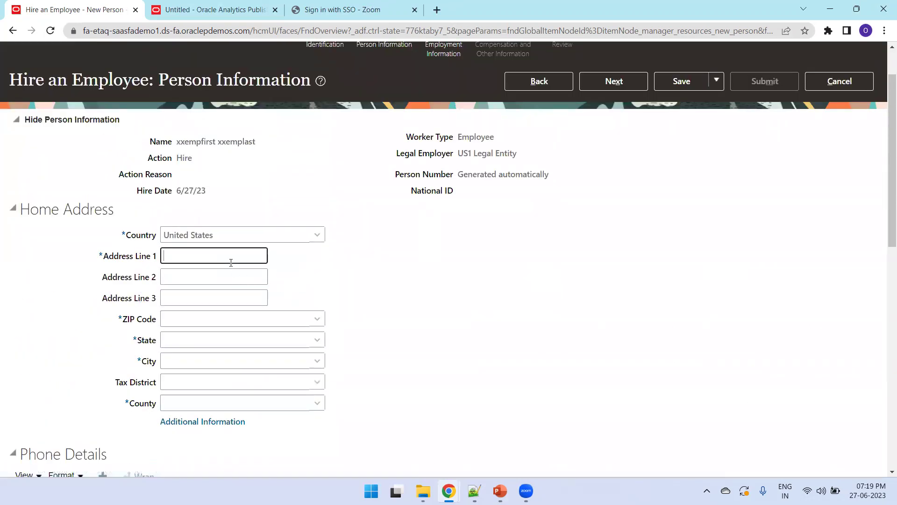
type("1")
key("Tab")
key("Tab")
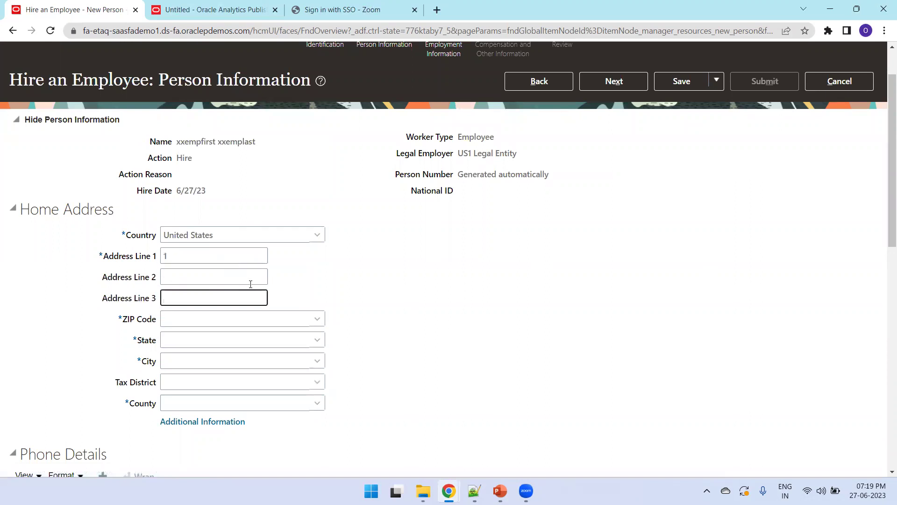
left_click(318, 321)
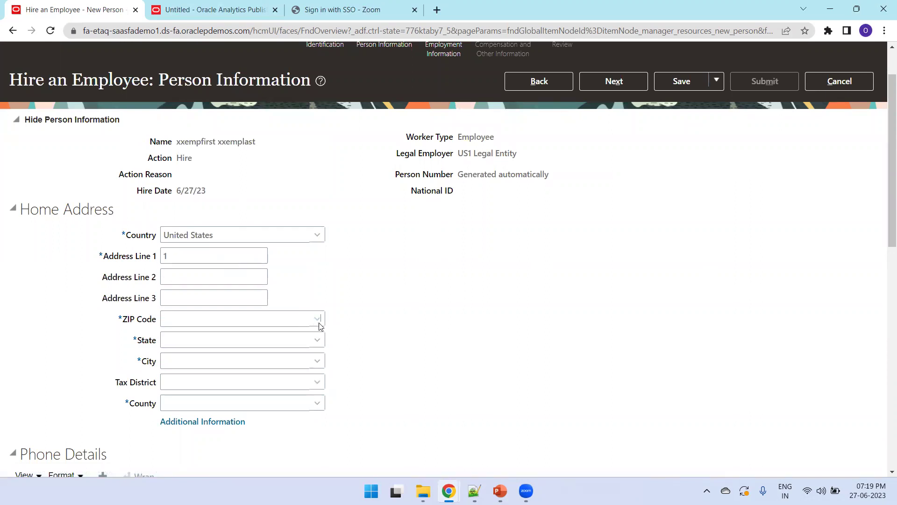
left_click(175, 354)
left_click(756, 262)
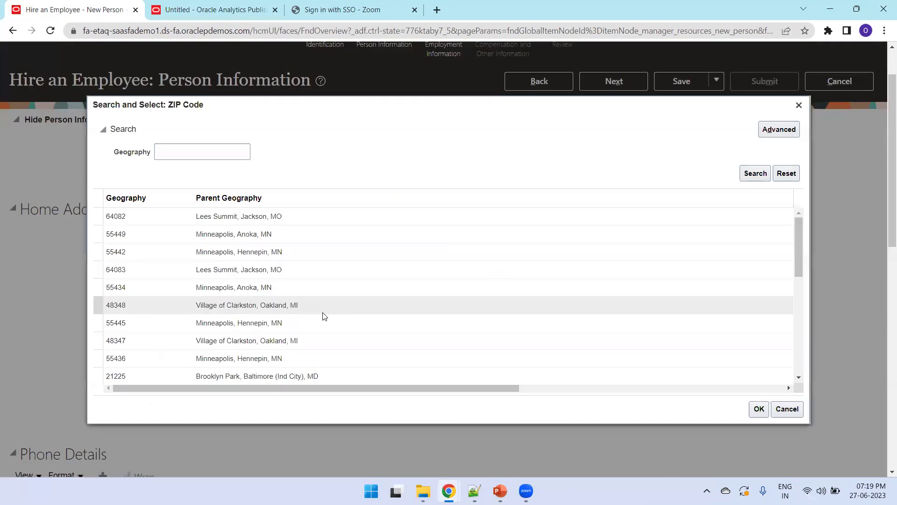
left_click(240, 273)
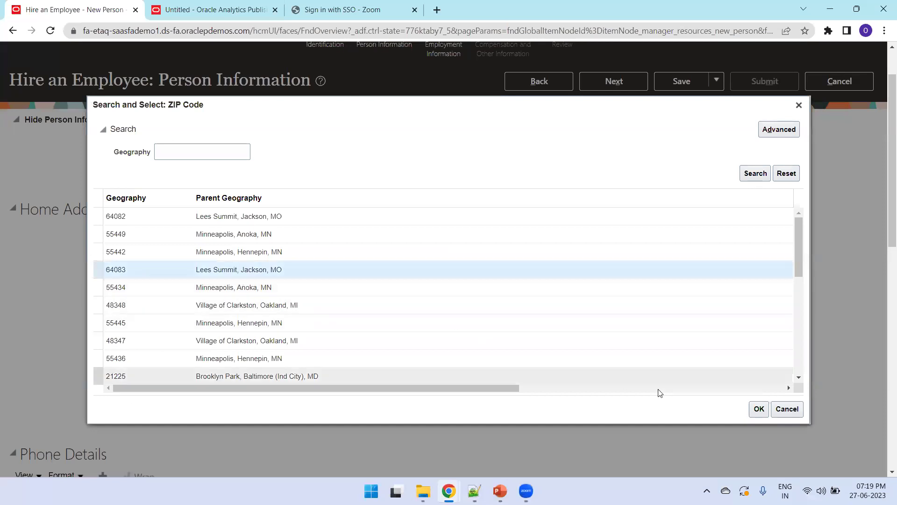
left_click(761, 410)
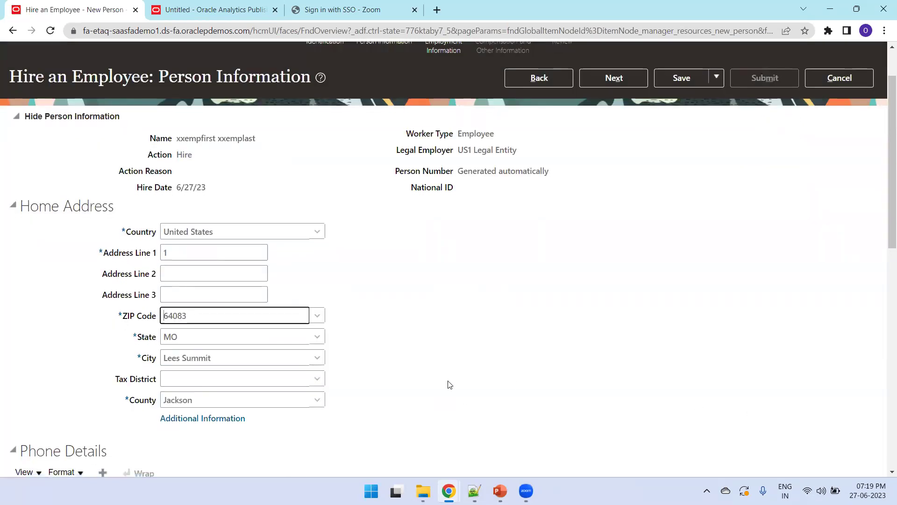
Advance the hire to the employment information step.
scroll(447, 382, "down", 3)
scroll(581, 299, "up", 4)
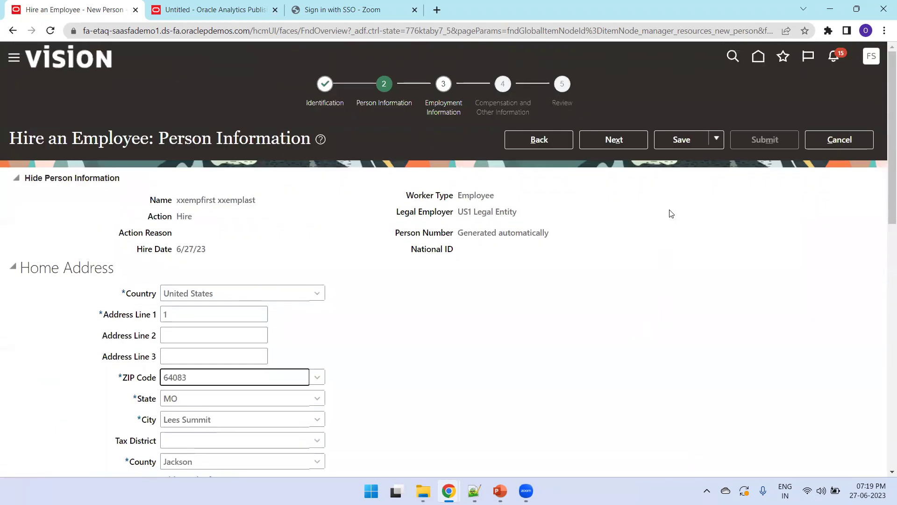
left_click(627, 145)
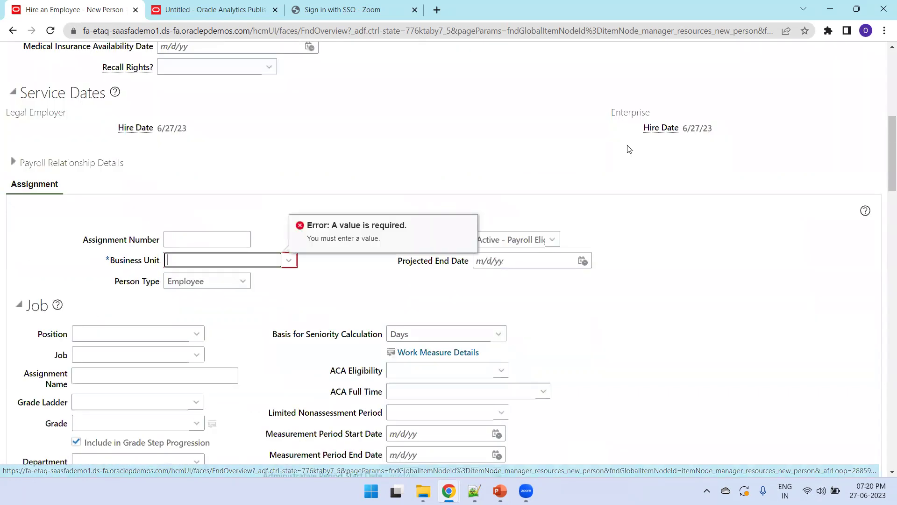
Assign US1 Business Unit and continue past compensation to the review step.
left_click(280, 259)
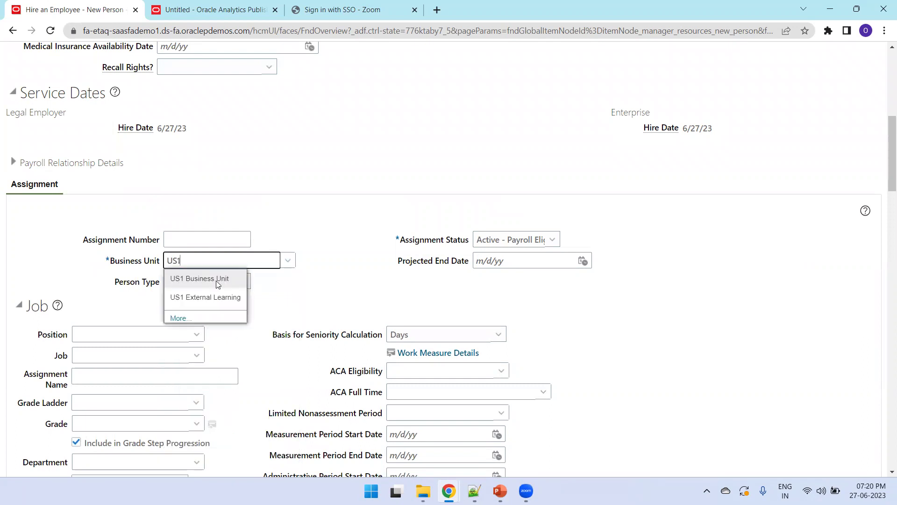
left_click(218, 280)
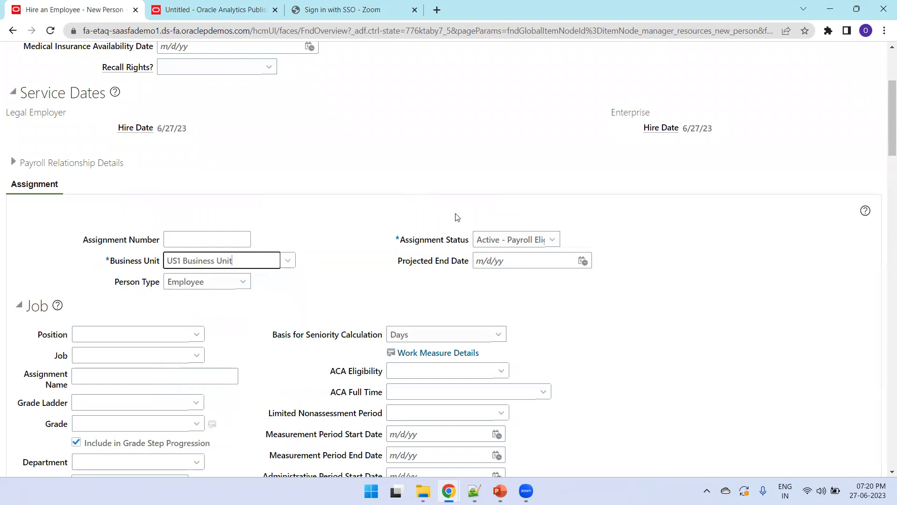
scroll(688, 164, "up", 6)
left_click(629, 58)
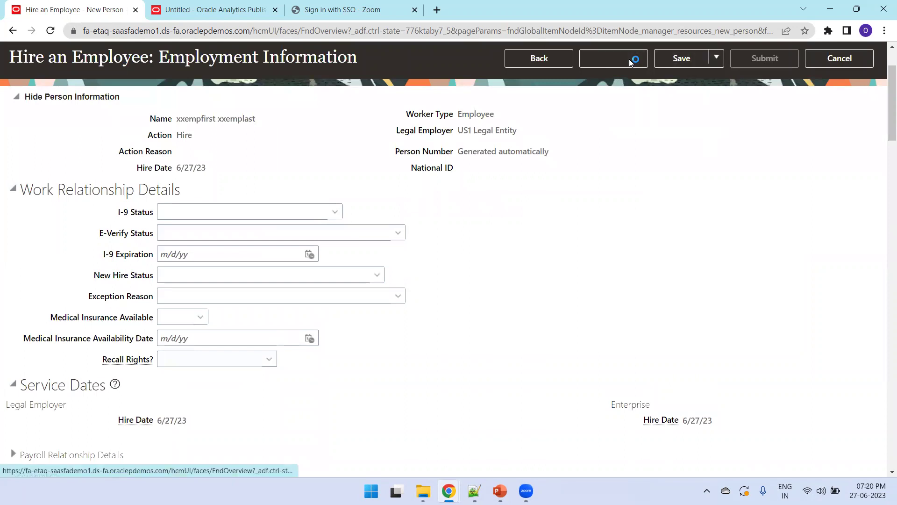
scroll(623, 164, "up", 2)
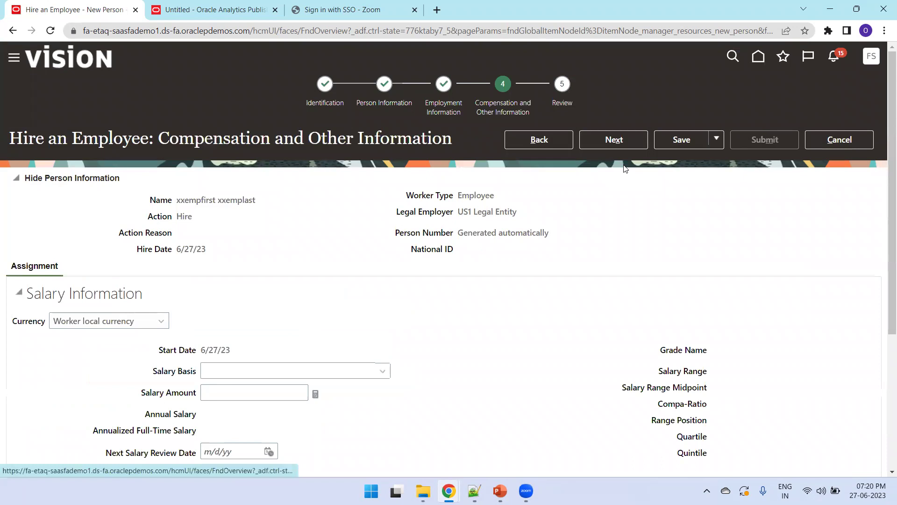
left_click(623, 140)
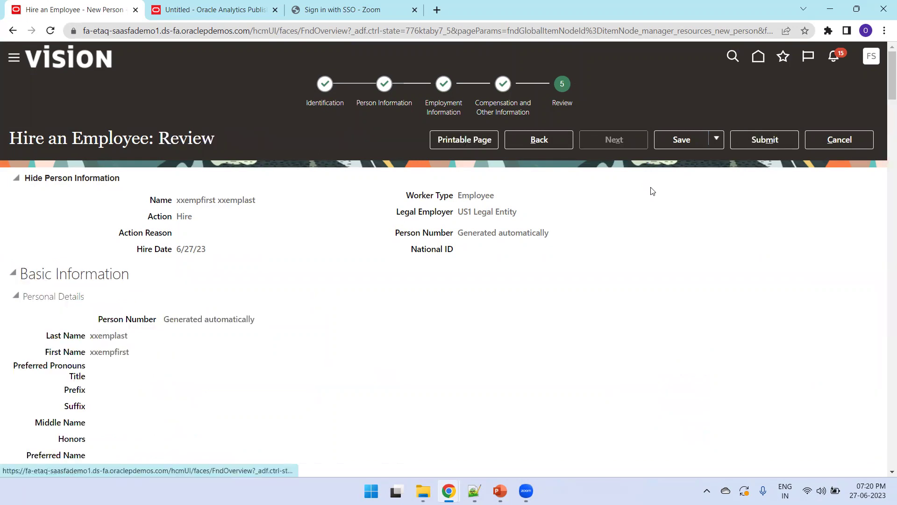
Submit the hire request, confirm the warning, and switch to the Analytics Publisher tab.
left_click(751, 143)
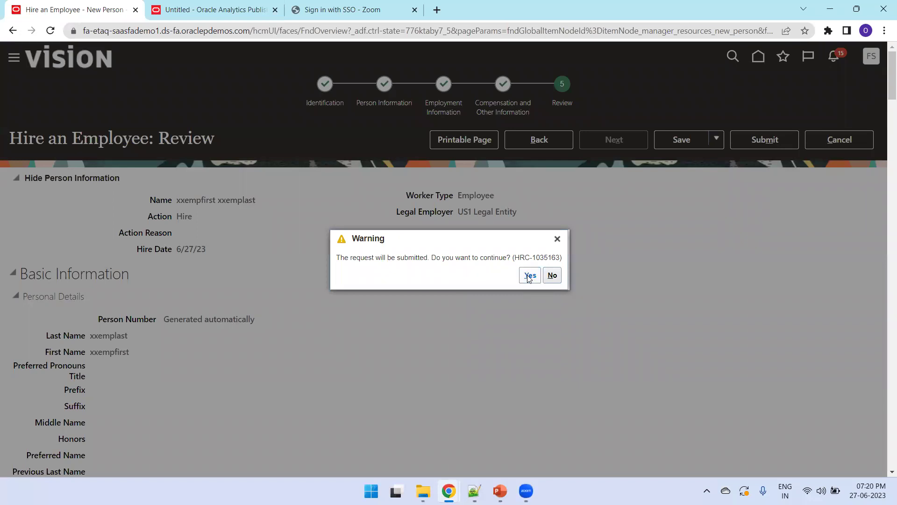
left_click(530, 276)
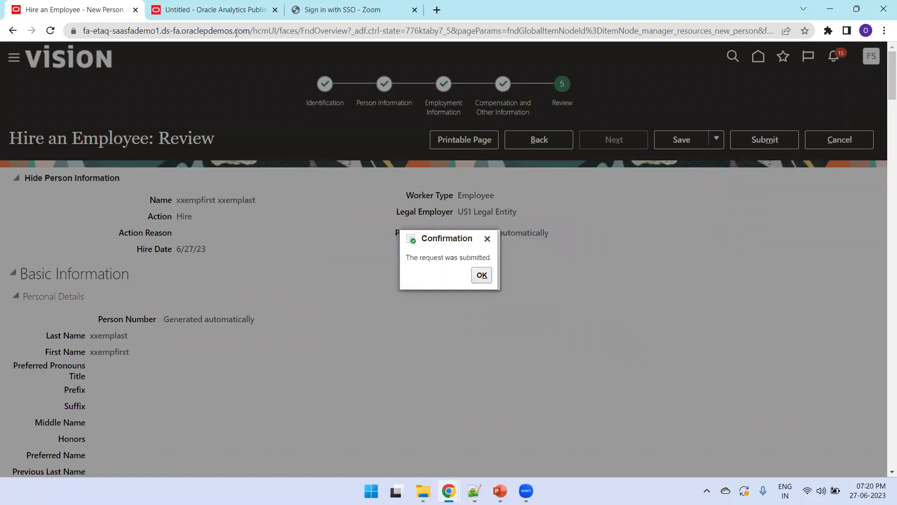
left_click(227, 14)
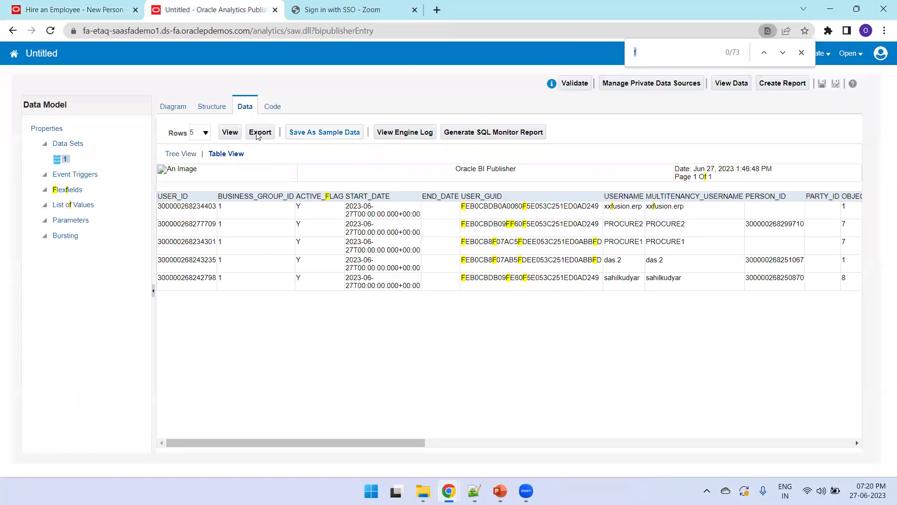
Rerun the per_users data set twice, then return to the hire confirmation tab.
left_click(236, 132)
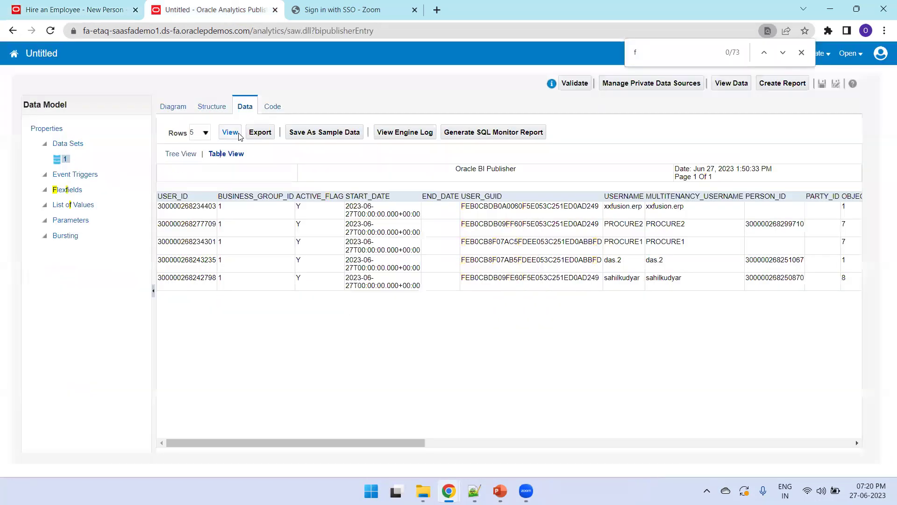
left_click(238, 133)
key("ctrl+shift+Tab")
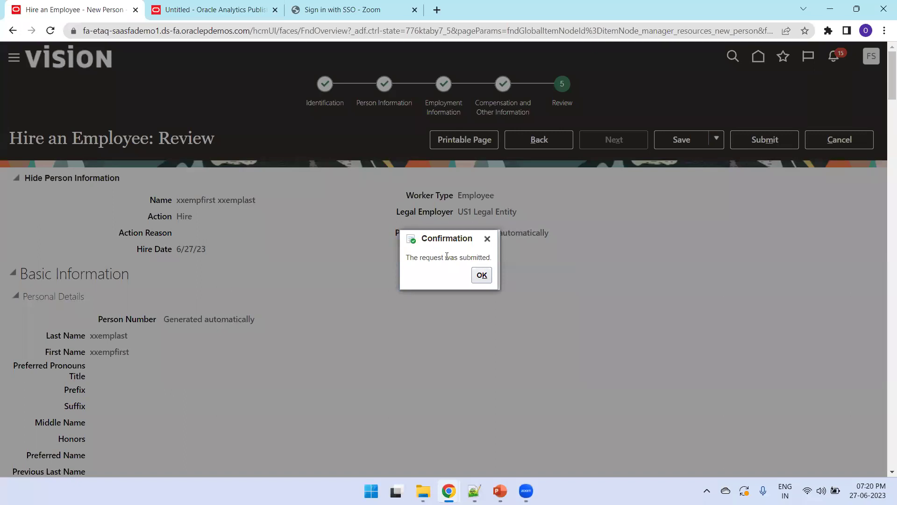
Dismiss the submission confirmation and open the Security Console from Home's Tools apps.
left_click(482, 275)
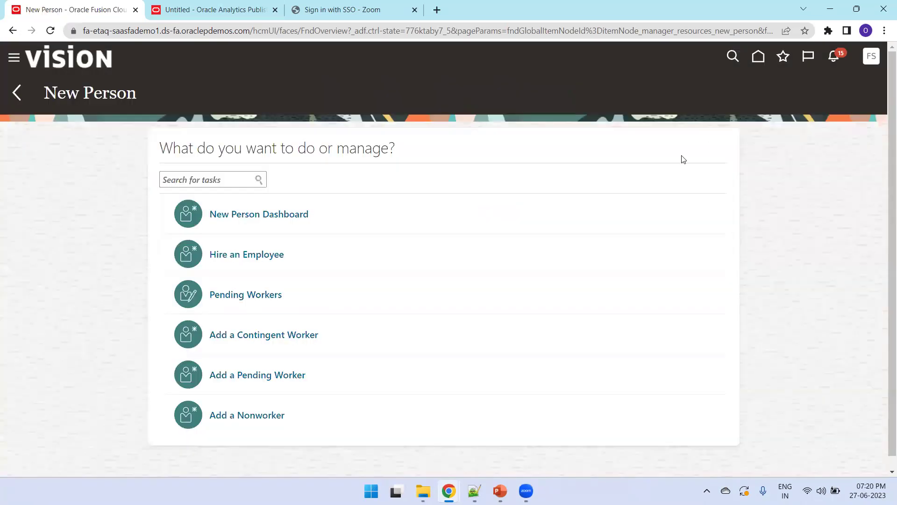
left_click(757, 58)
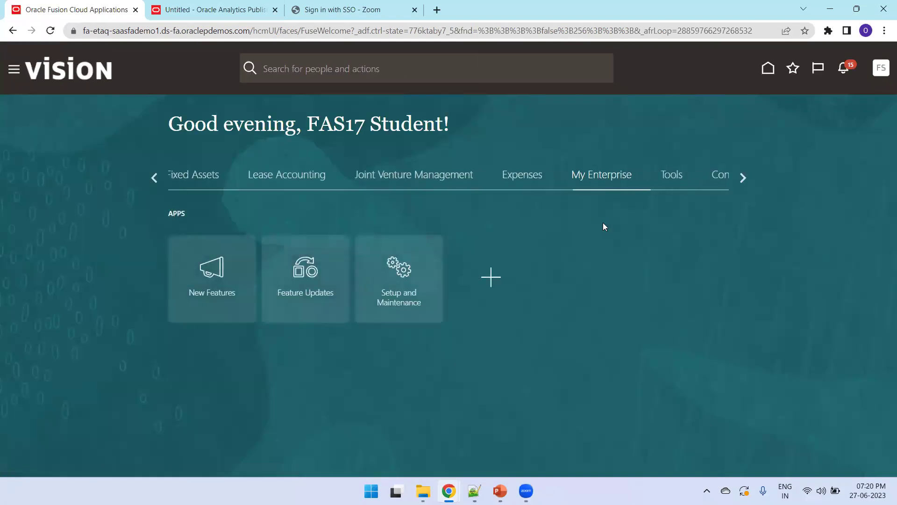
scroll(647, 112, "down", 1)
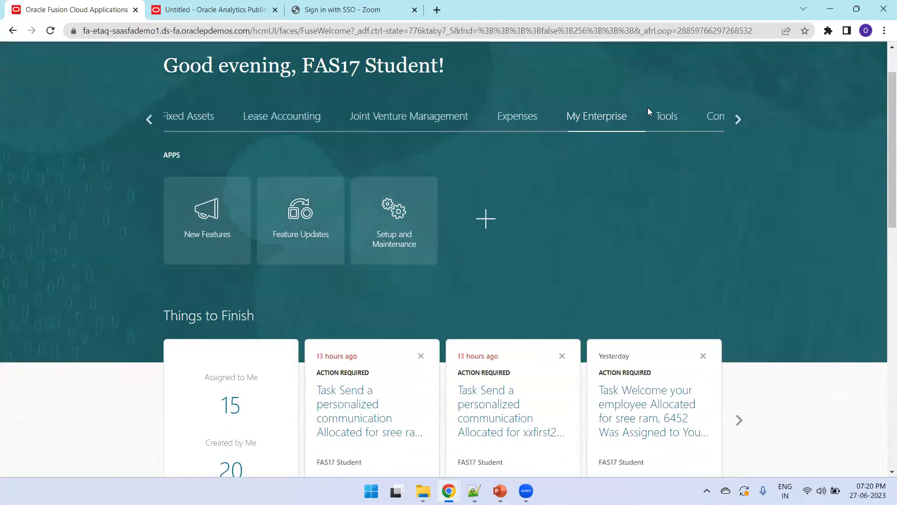
left_click(669, 122)
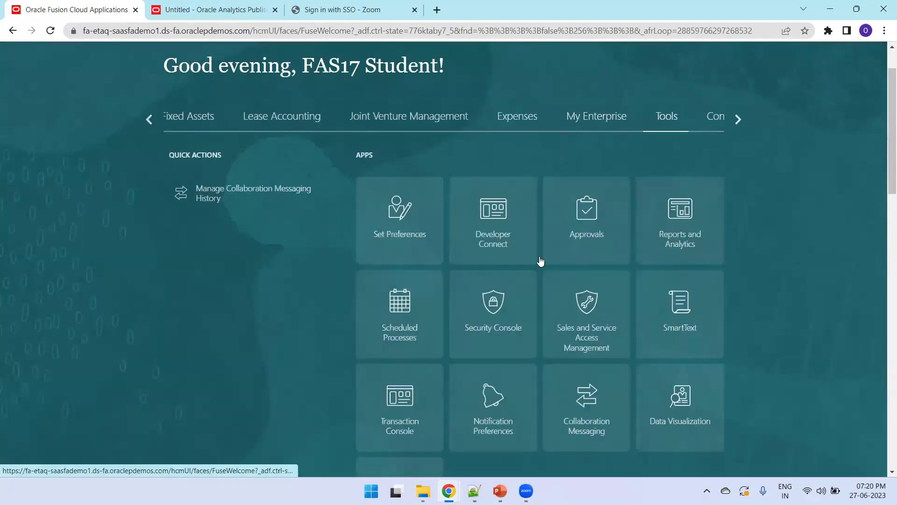
left_click(473, 319)
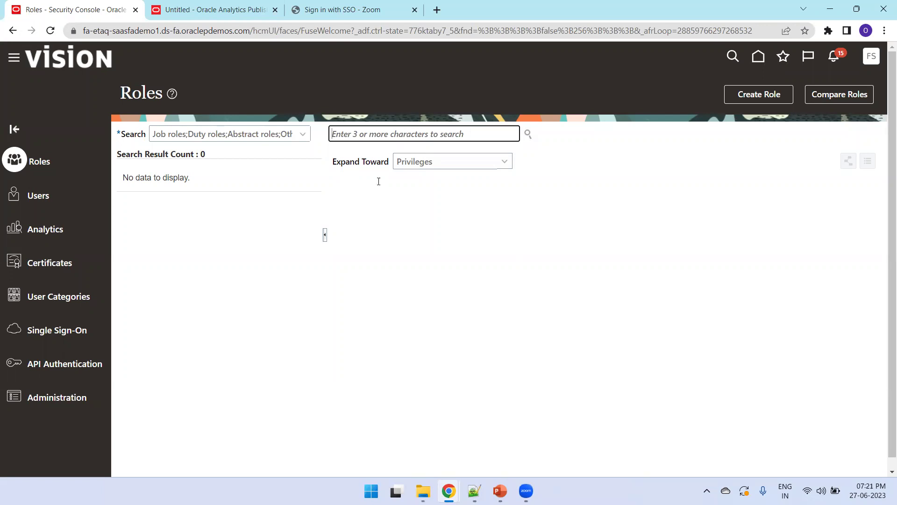
Open Scheduled Processes from Navigator Tools in Hierarchy view, then return to Analytics Publisher.
type("xxemp")
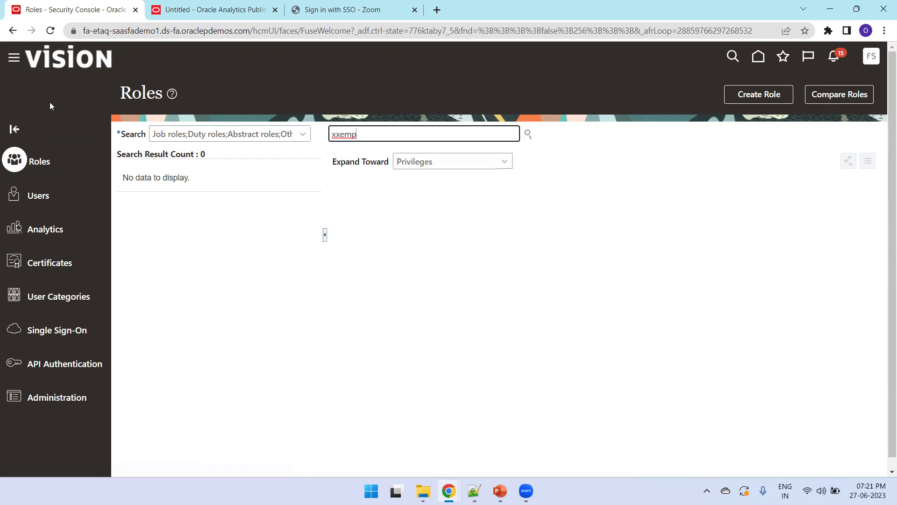
left_click(14, 60)
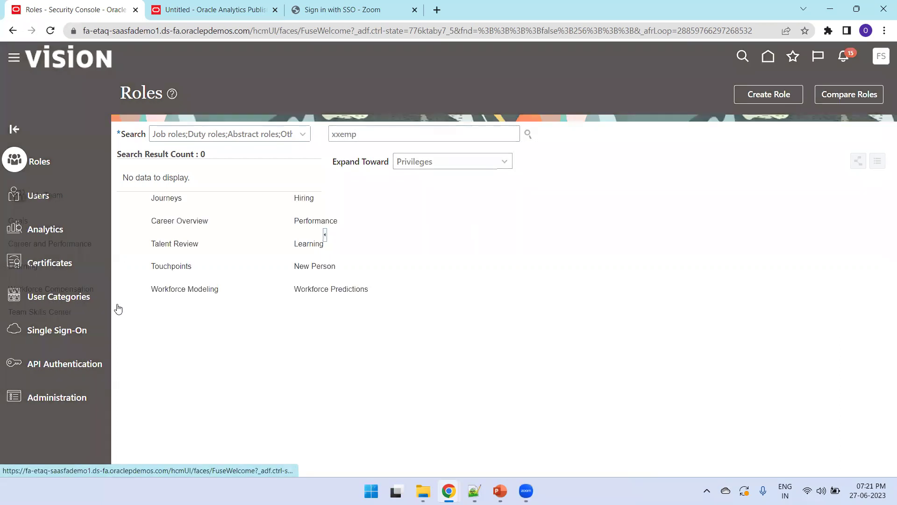
scroll(92, 267, "down", 10)
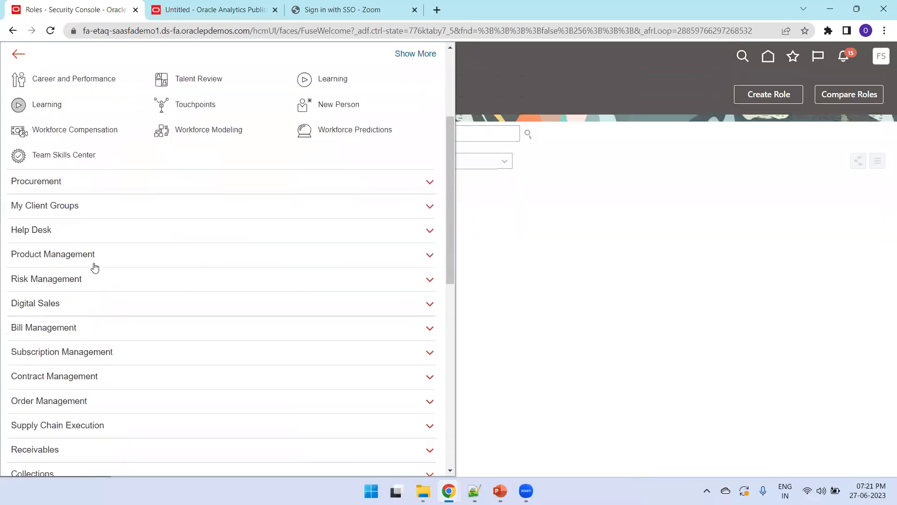
scroll(95, 321, "down", 5)
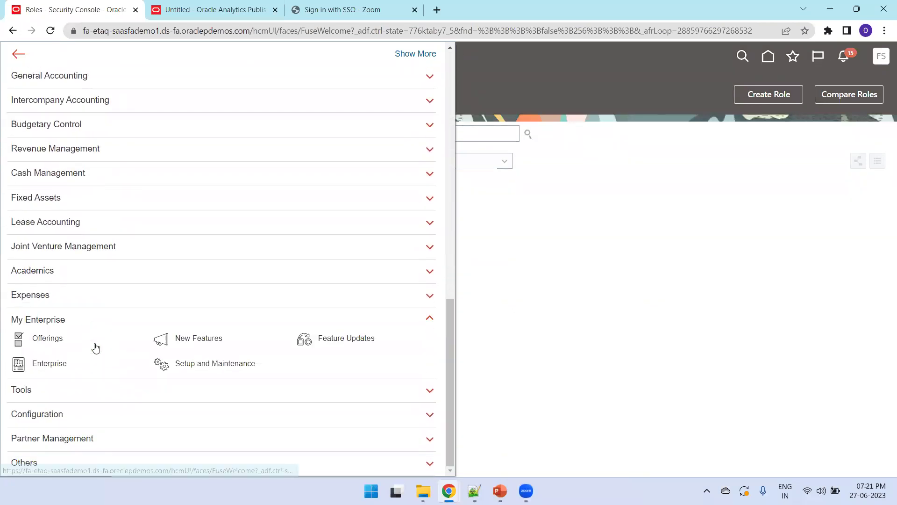
left_click(81, 393)
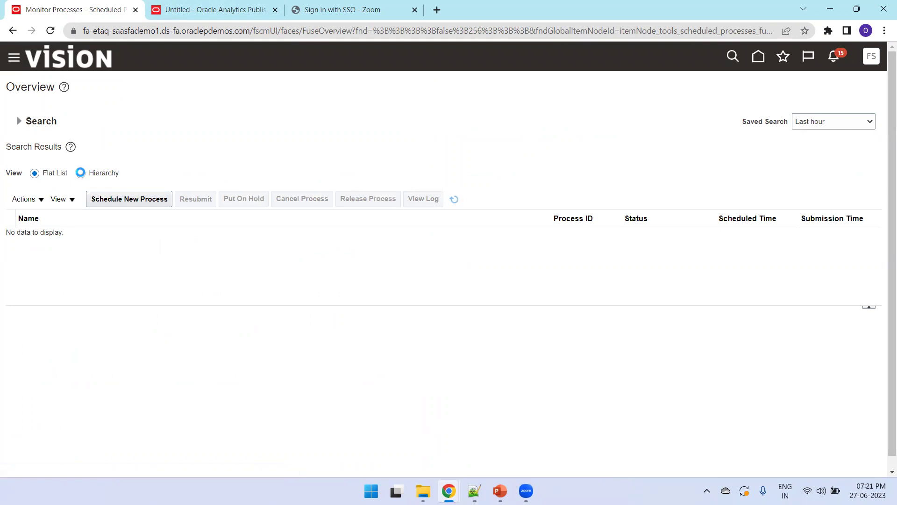
left_click(81, 172)
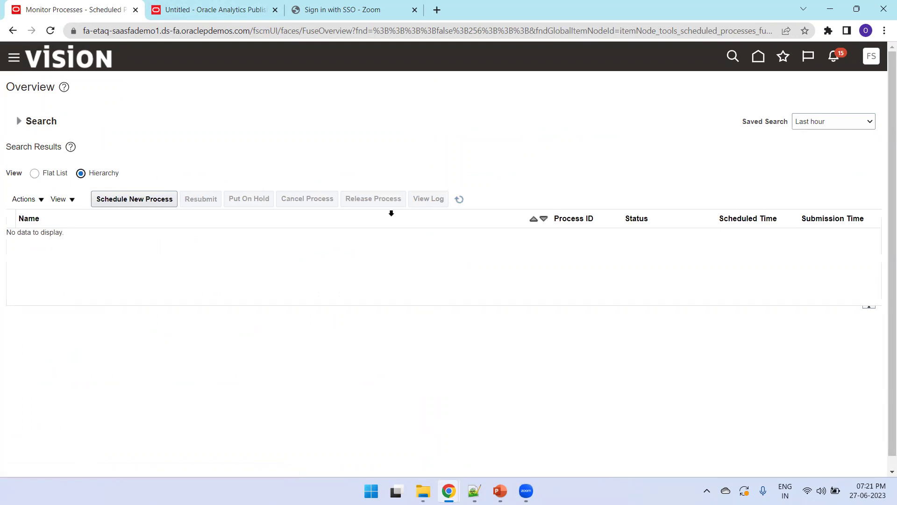
left_click(758, 56)
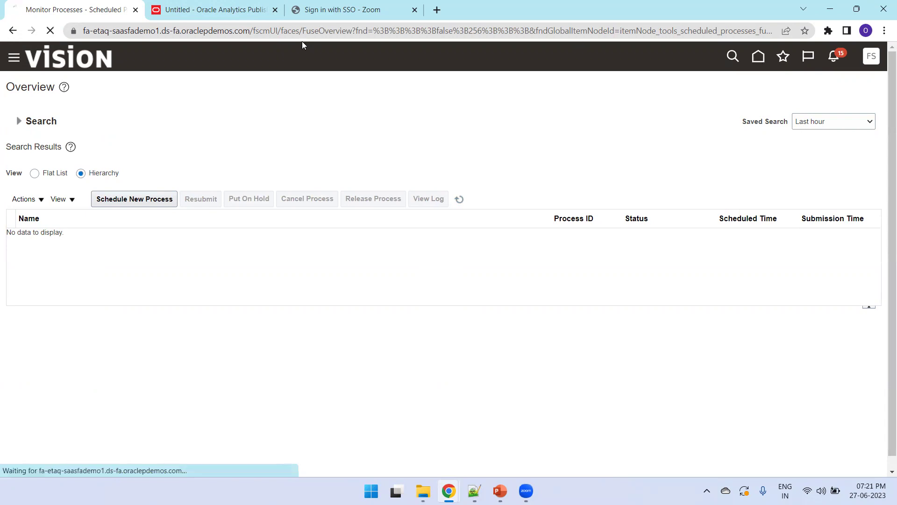
left_click(206, 7)
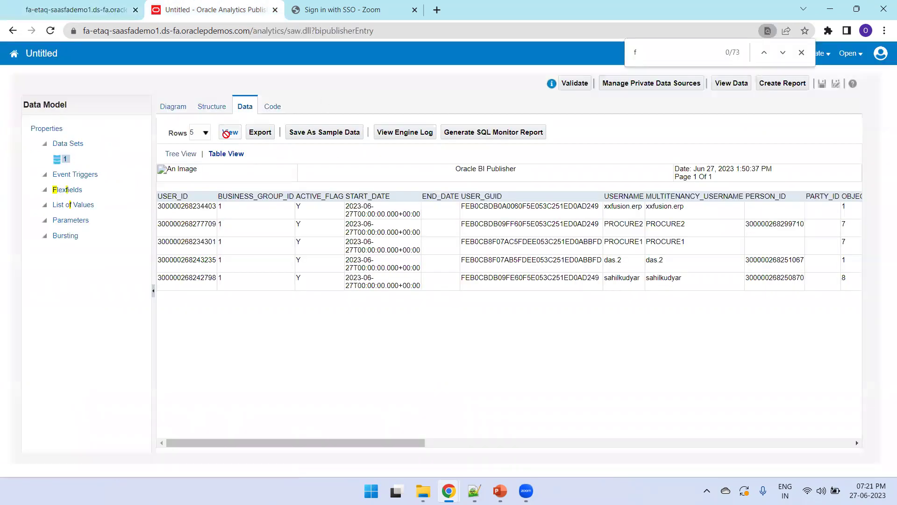
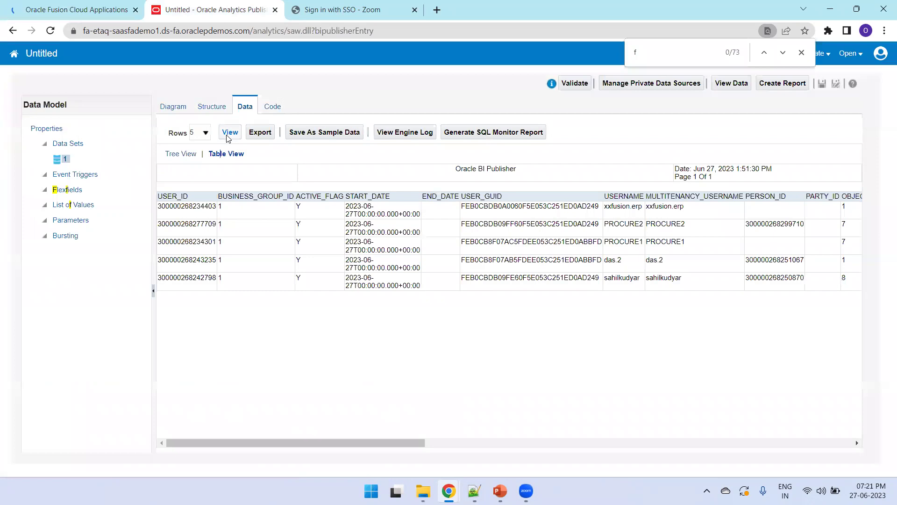
Switch from the Publisher data model over to the Oracle Fusion Cloud Applications tab.
key("ctrl+shift+Tab")
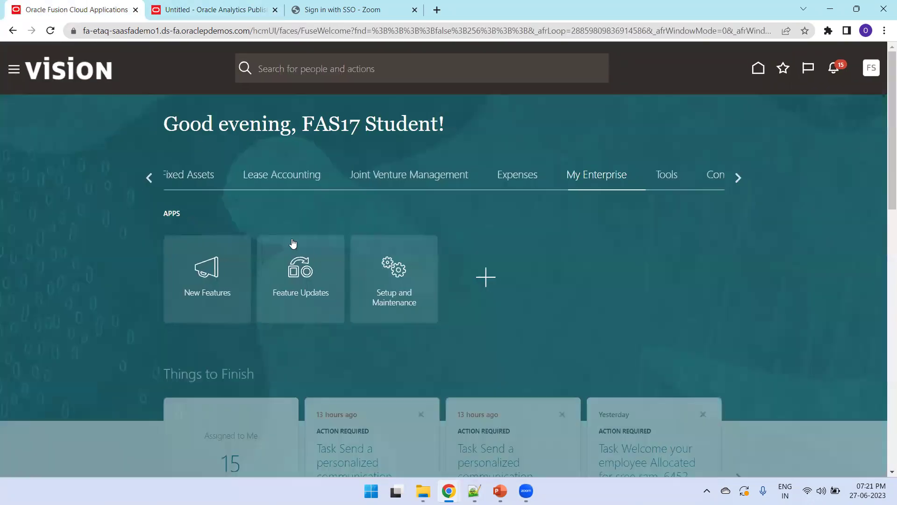
Scroll the springboard back to the start, then open the My Team group's My Team app.
left_click(148, 175)
left_click(147, 175)
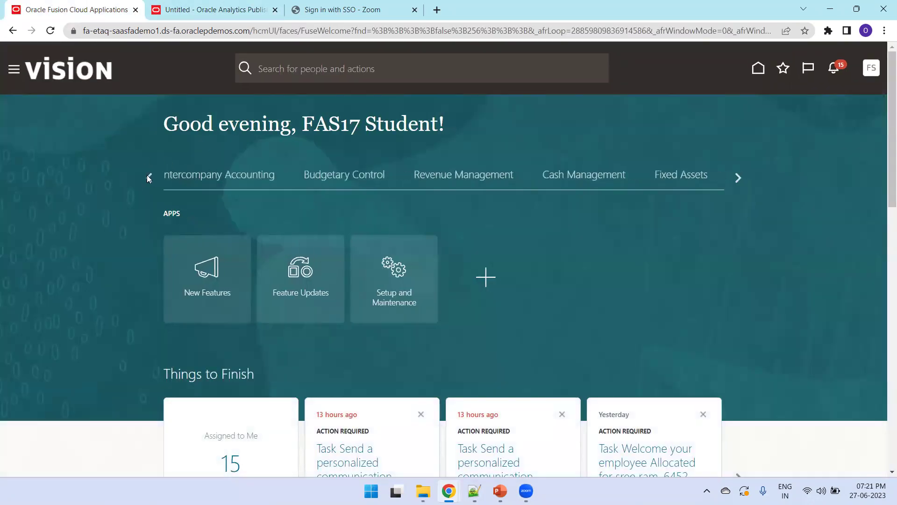
left_click(147, 174)
left_click(147, 175)
left_click(147, 175)
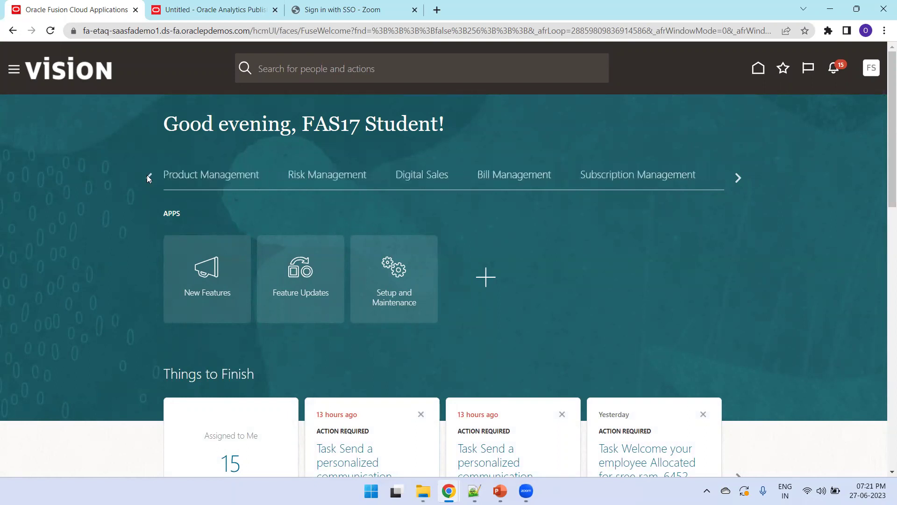
left_click(147, 175)
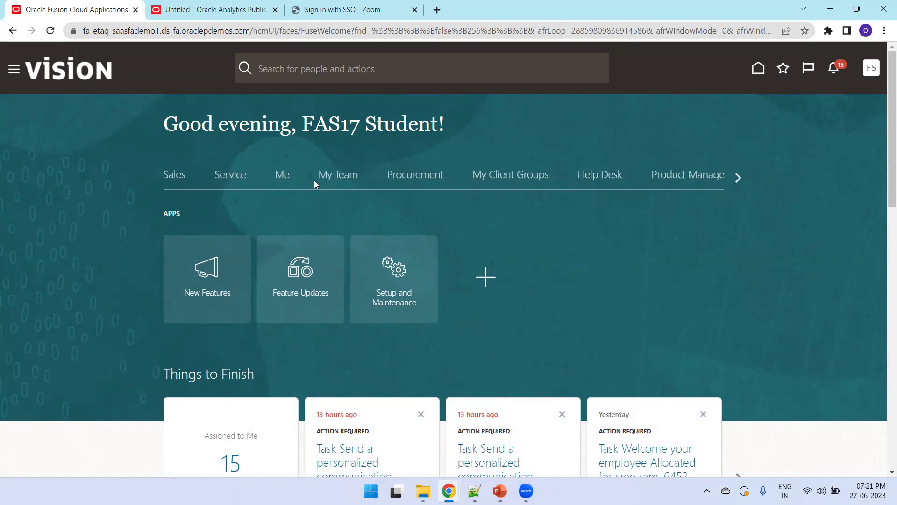
left_click(328, 181)
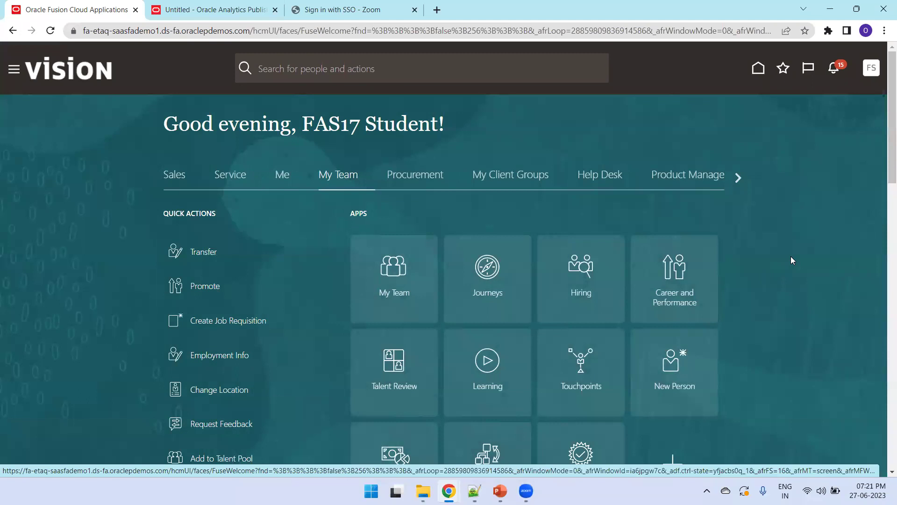
left_click(401, 286)
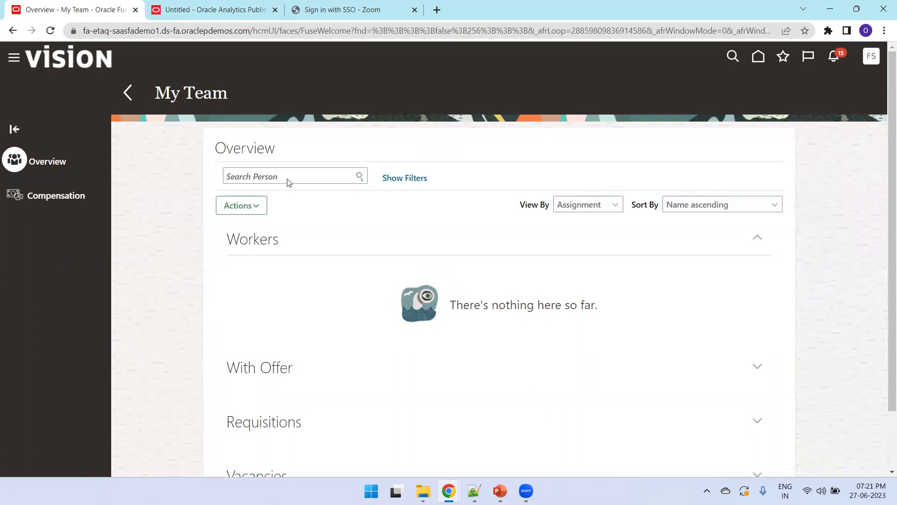
Enter and trim a partial name in Search Person, then go back to the home page.
left_click(271, 172)
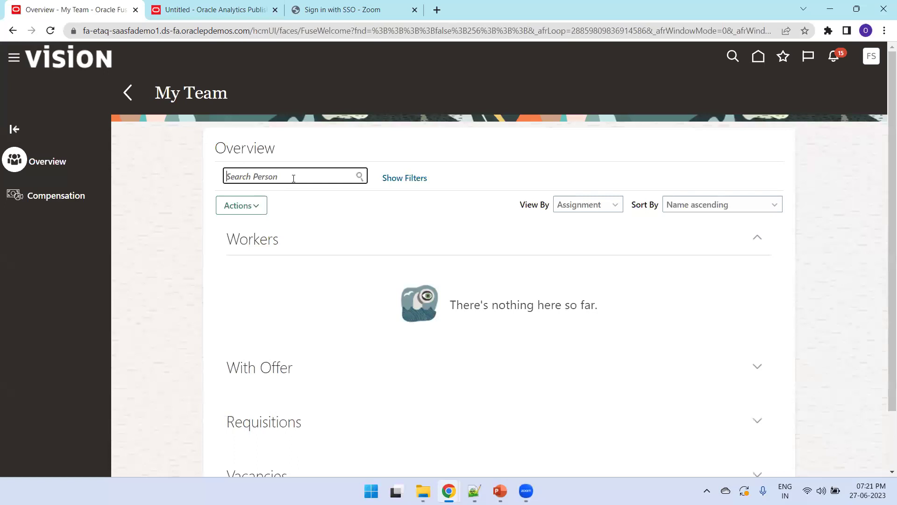
type("xxxxmp")
key("BackSpace")
key("BackSpace")
left_click(125, 92)
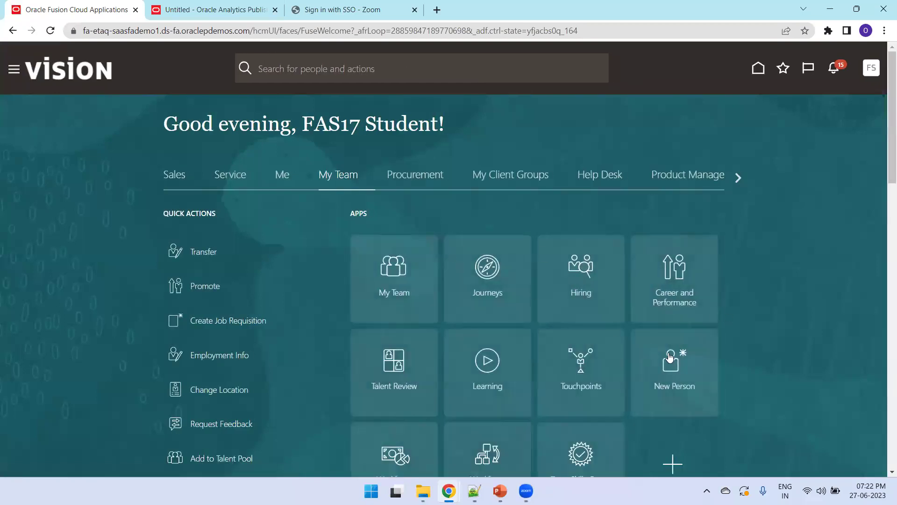
From the New Person tile, start the Hire an Employee task.
left_click(663, 372)
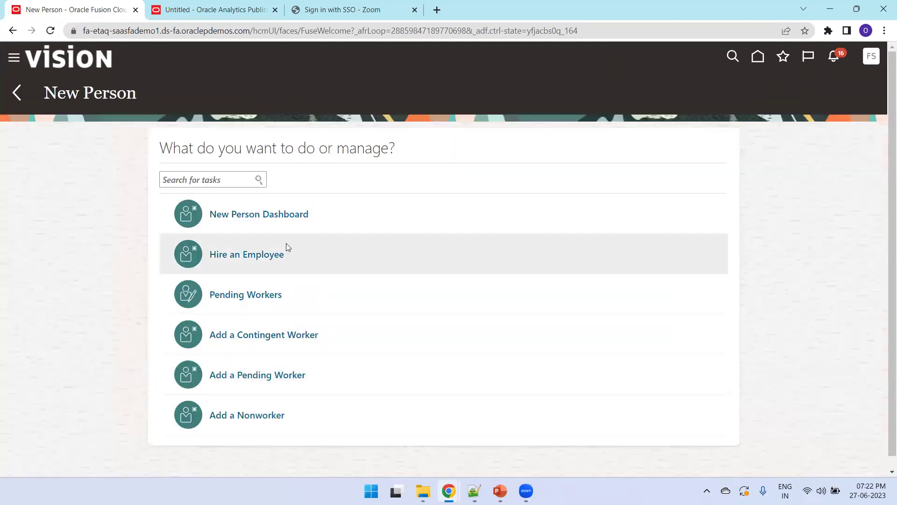
left_click(260, 253)
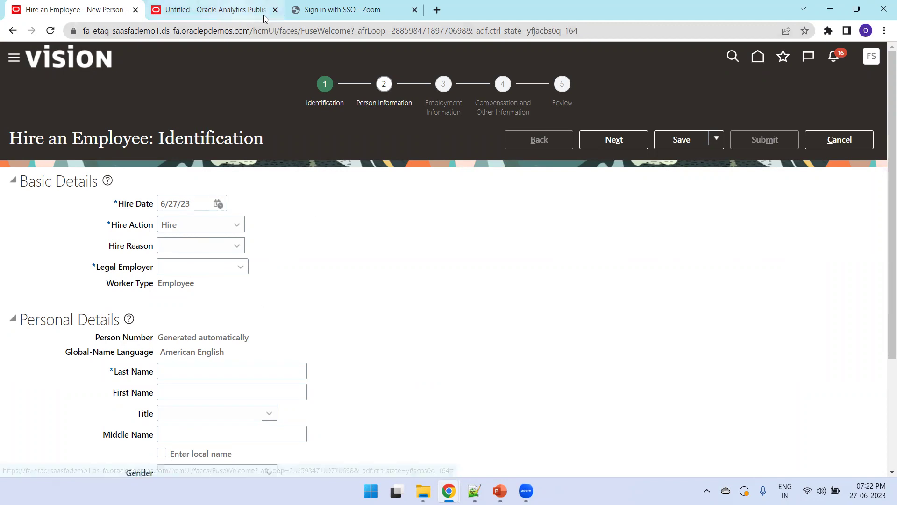
Close the Zoom sign-in tab and rerun the Publisher data set to show the new user.
key("F11")
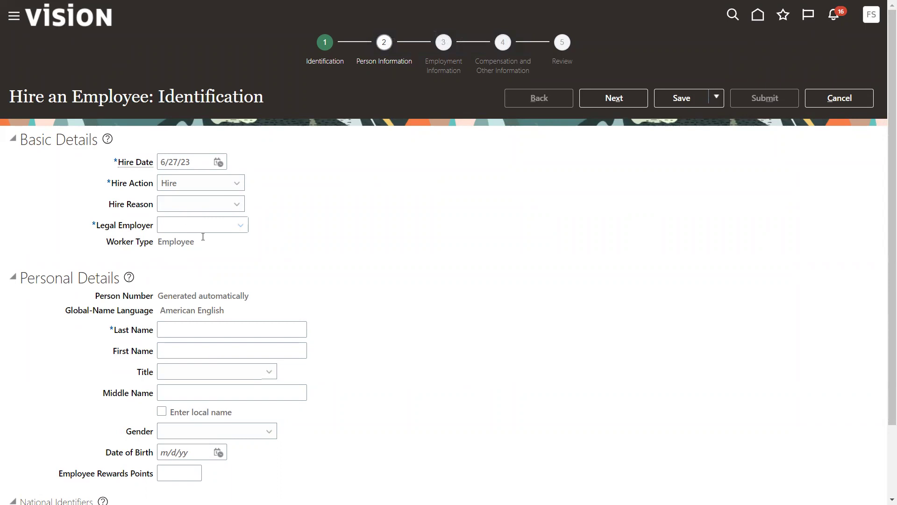
key("F11")
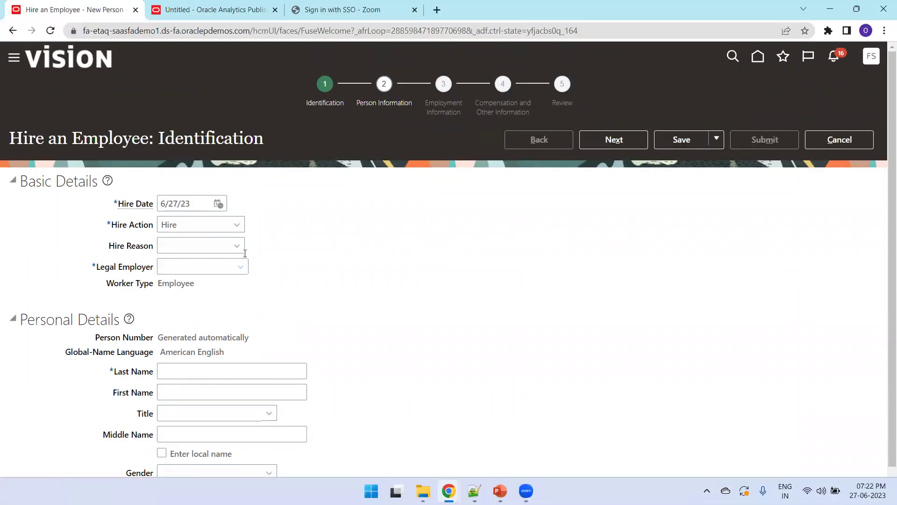
left_click(414, 10)
left_click(214, 10)
left_click(230, 132)
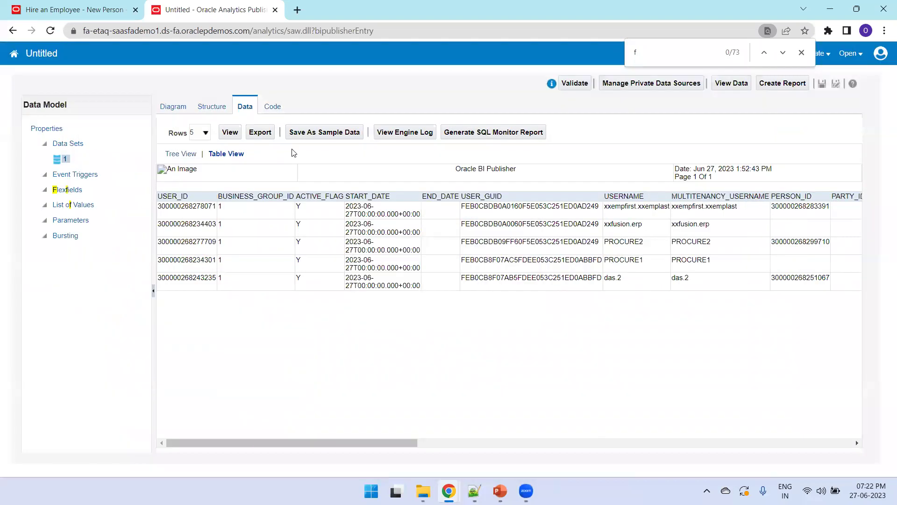
Select the new user's USERNAME and PERSON_ID values in the top row, then close the find bar.
double_click(619, 205)
left_click_drag(736, 205, 680, 206)
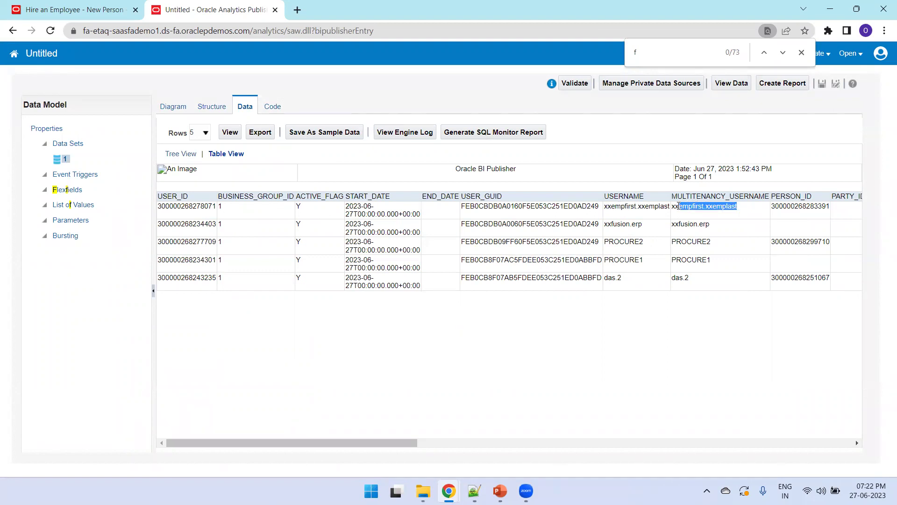
left_click(638, 207)
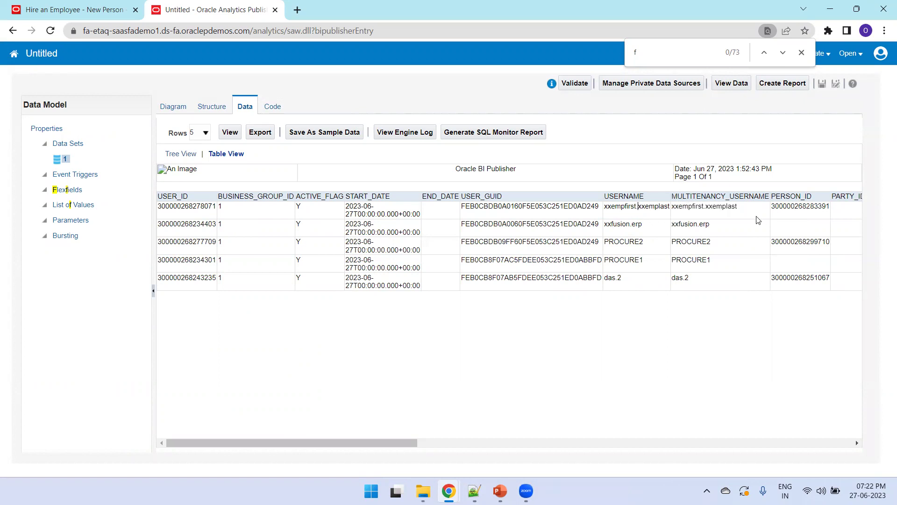
double_click(801, 206)
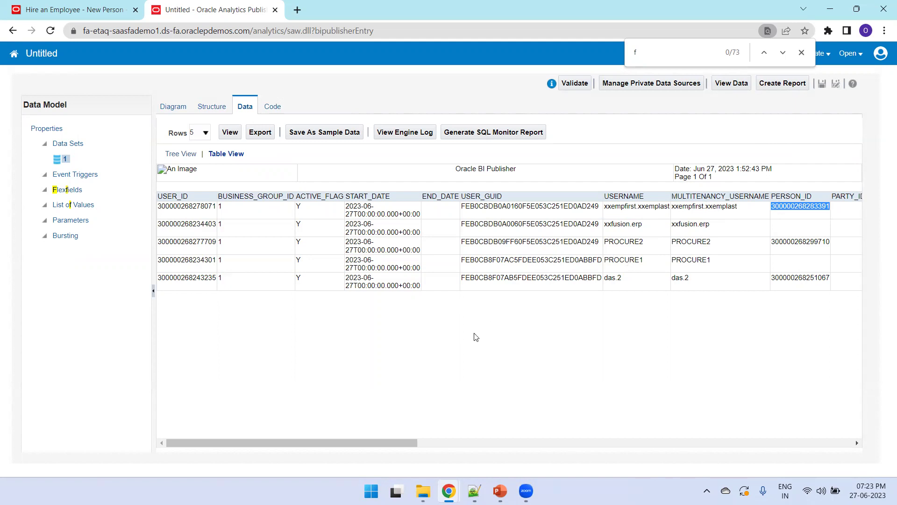
left_click(802, 52)
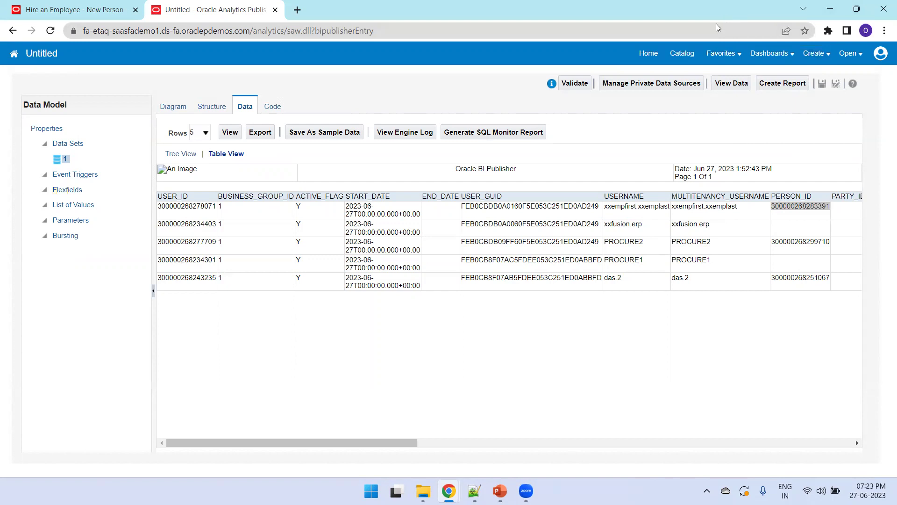